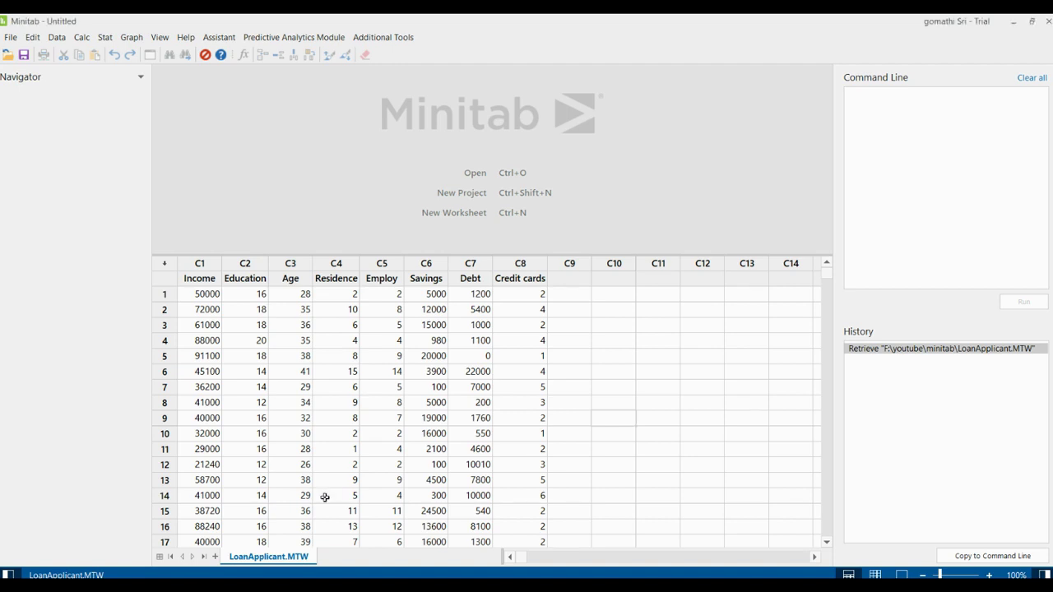
- Open the Principal Components dialog from Stat > Multivariate
left_click(107, 38)
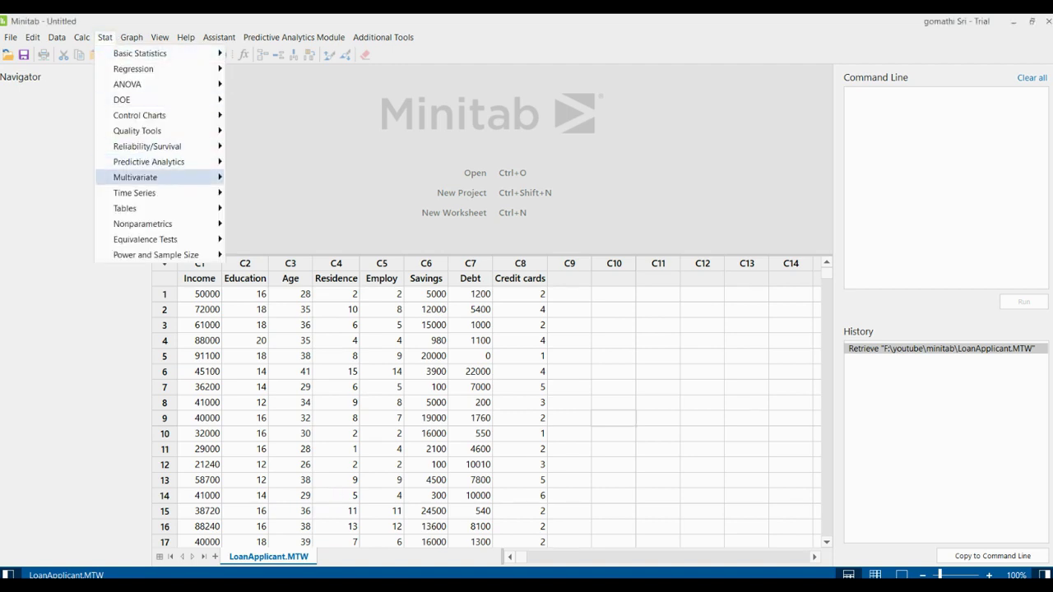
mouse_move(136, 177)
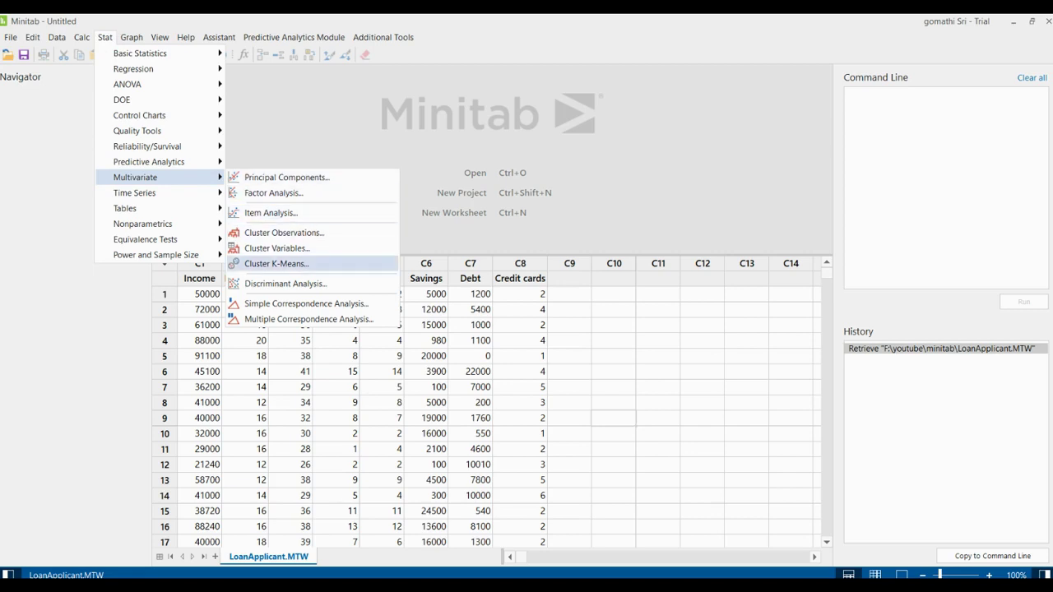
left_click(286, 177)
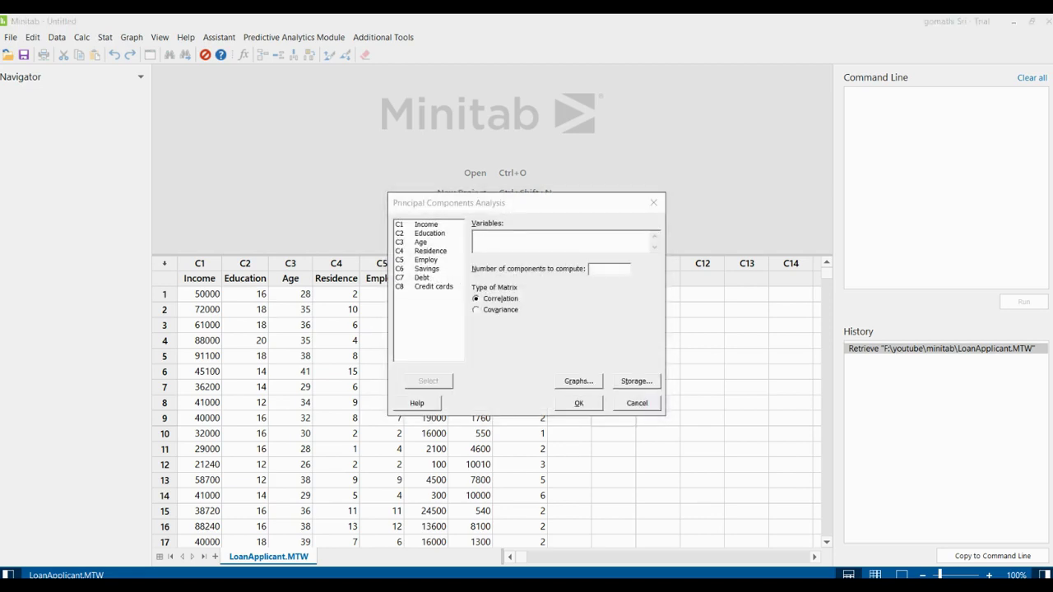
left_click(418, 115)
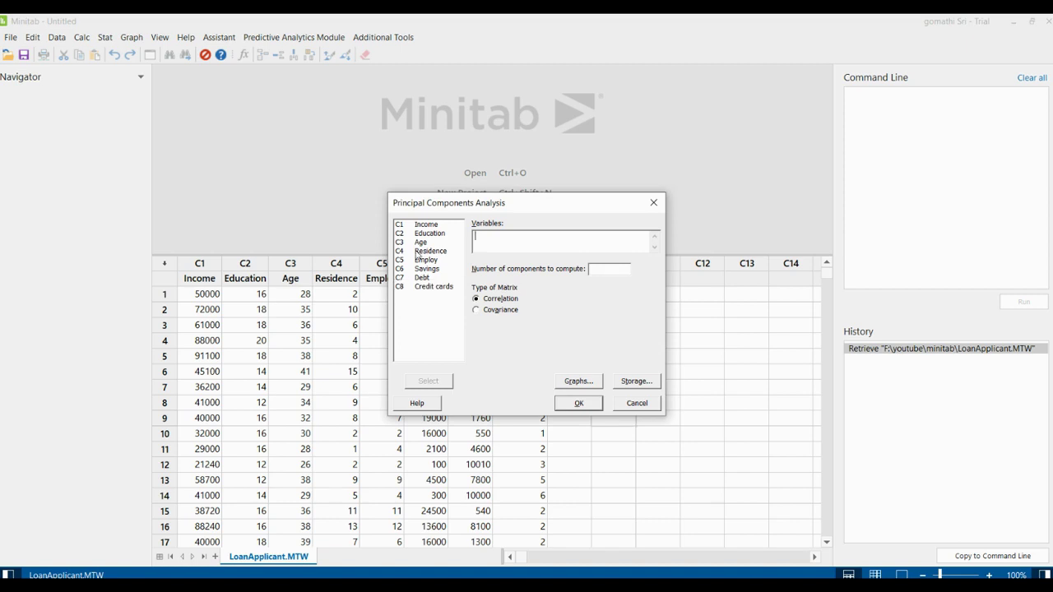
- Add Income through Credit cards as the analysis variables
left_click(422, 225)
left_click(423, 234, "ctrl")
left_click(428, 251, "ctrl")
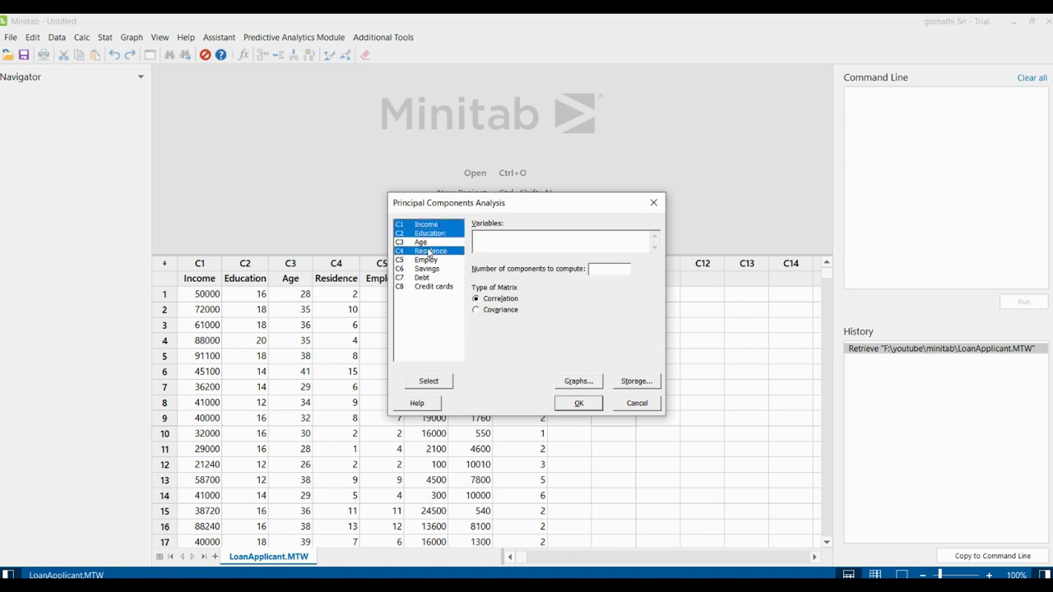
left_click(430, 243)
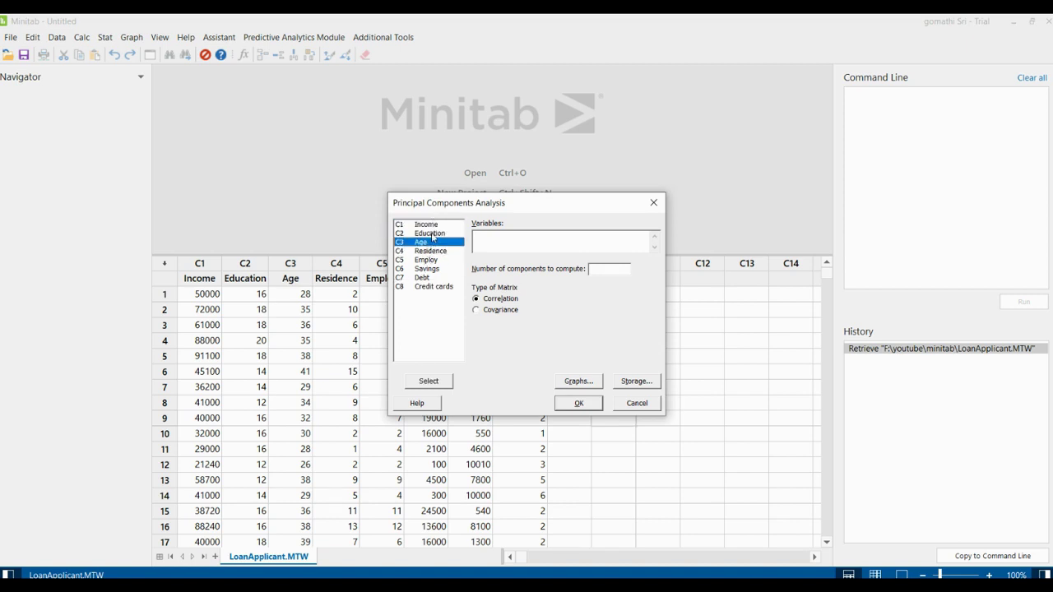
left_click(432, 234)
left_click(432, 225)
left_click(432, 234, "ctrl")
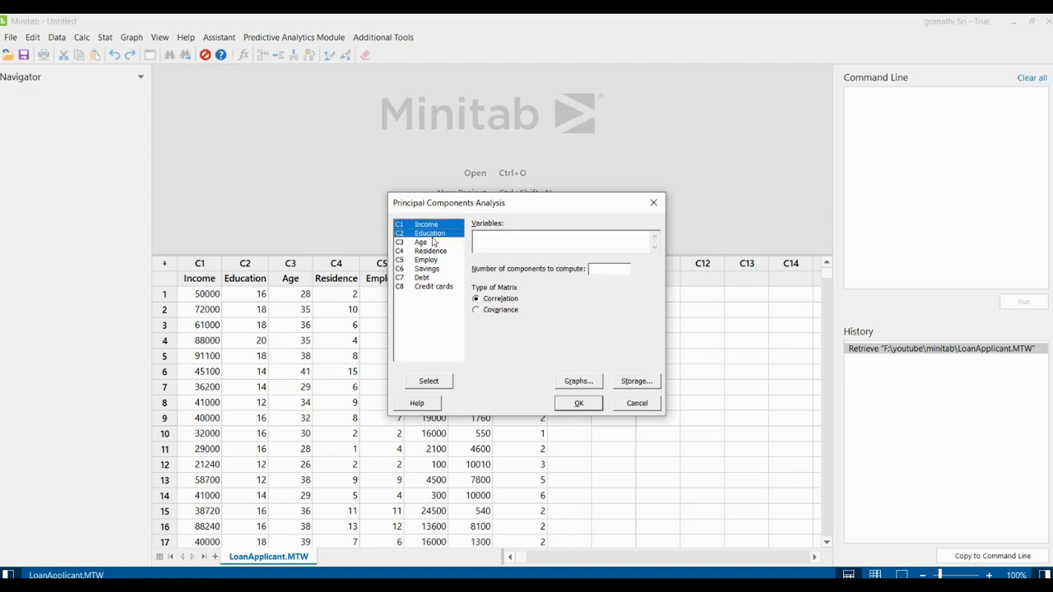
left_click_drag(434, 241, 428, 288)
left_click(428, 383)
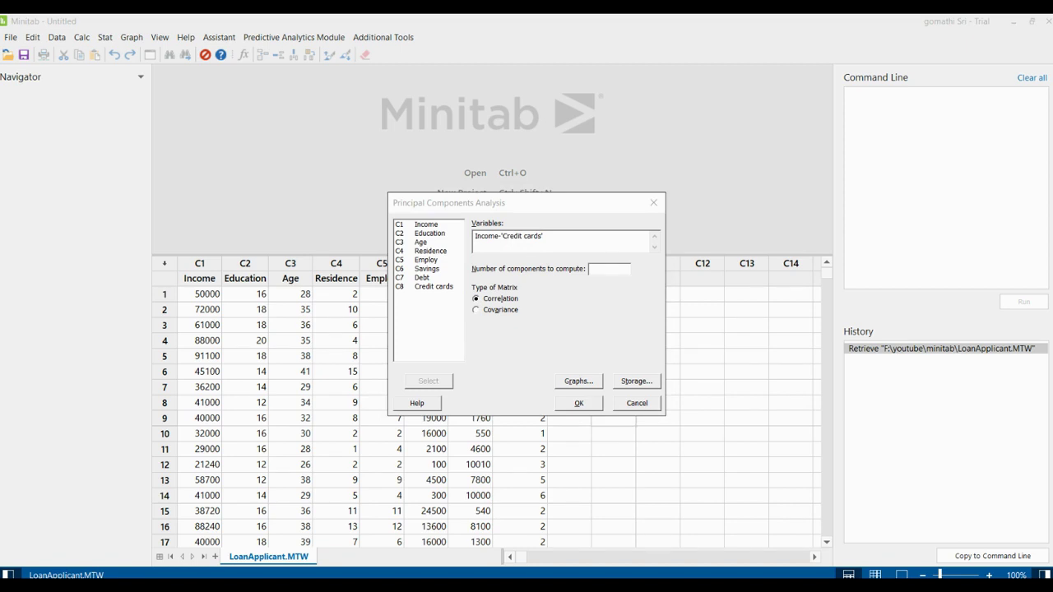
- Set the variables to C1-C8 and run the PCA using the correlation matrix
left_click(689, 357)
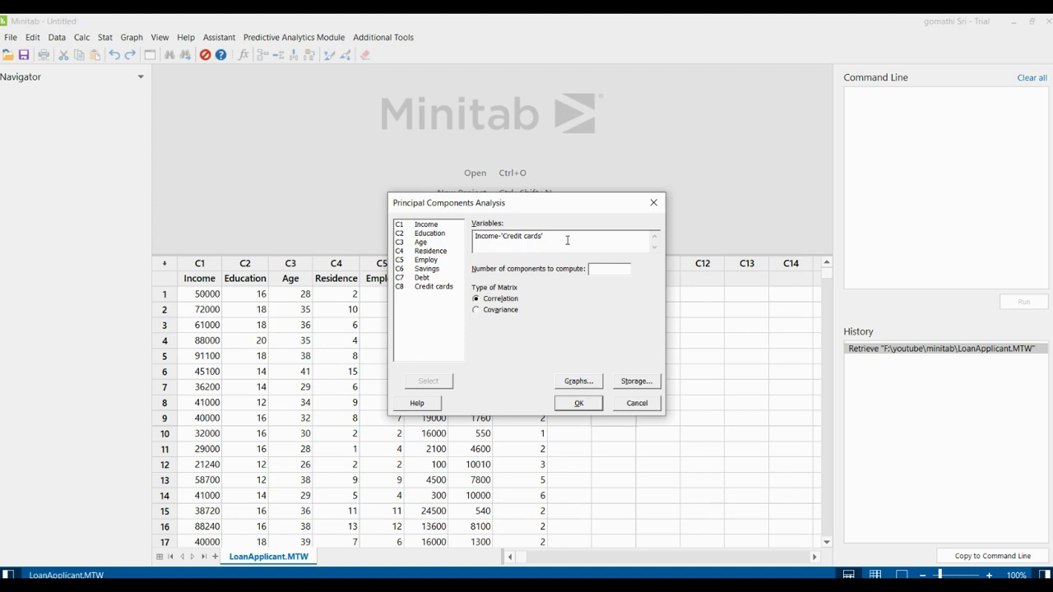
left_click_drag(567, 240, 474, 238)
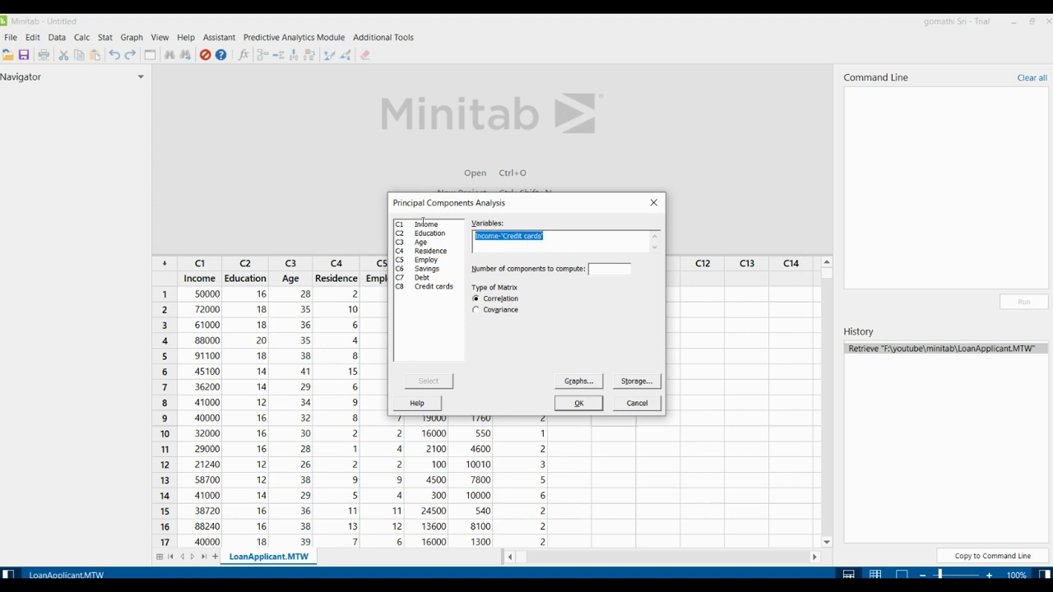
type("C1")
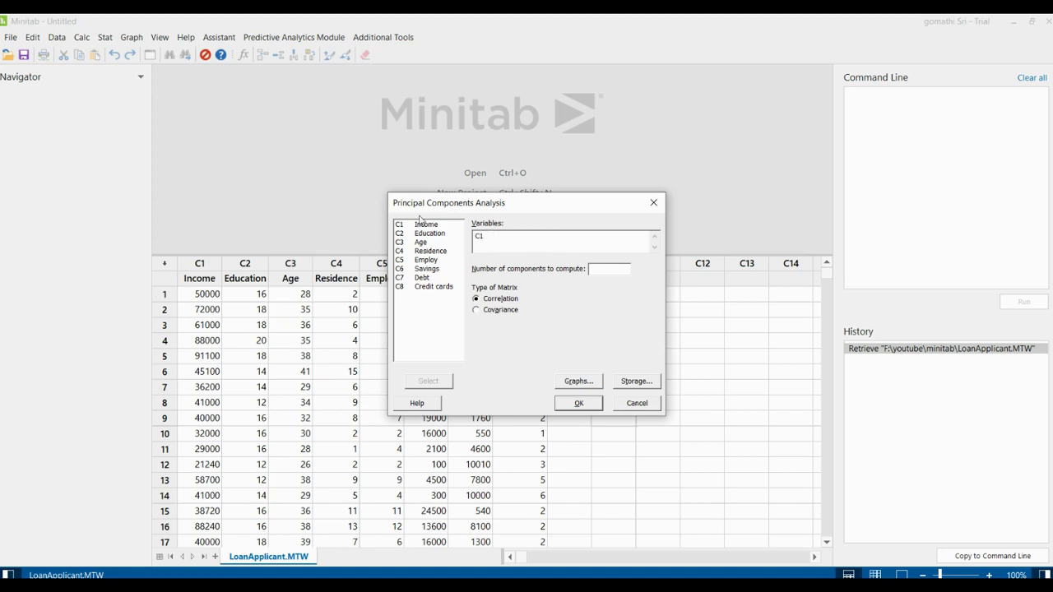
type("-C8")
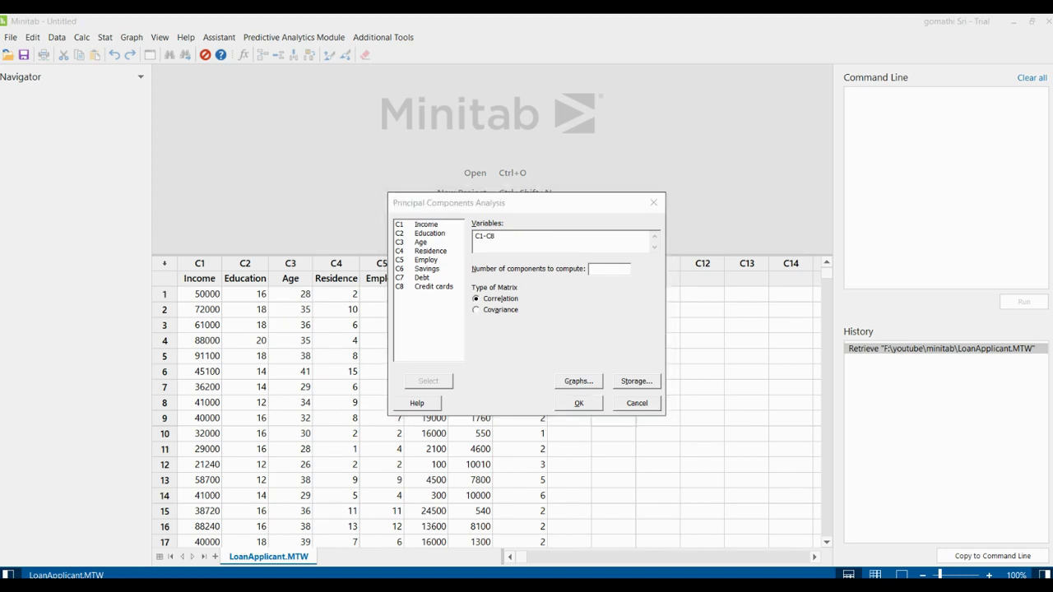
key("alt+Tab")
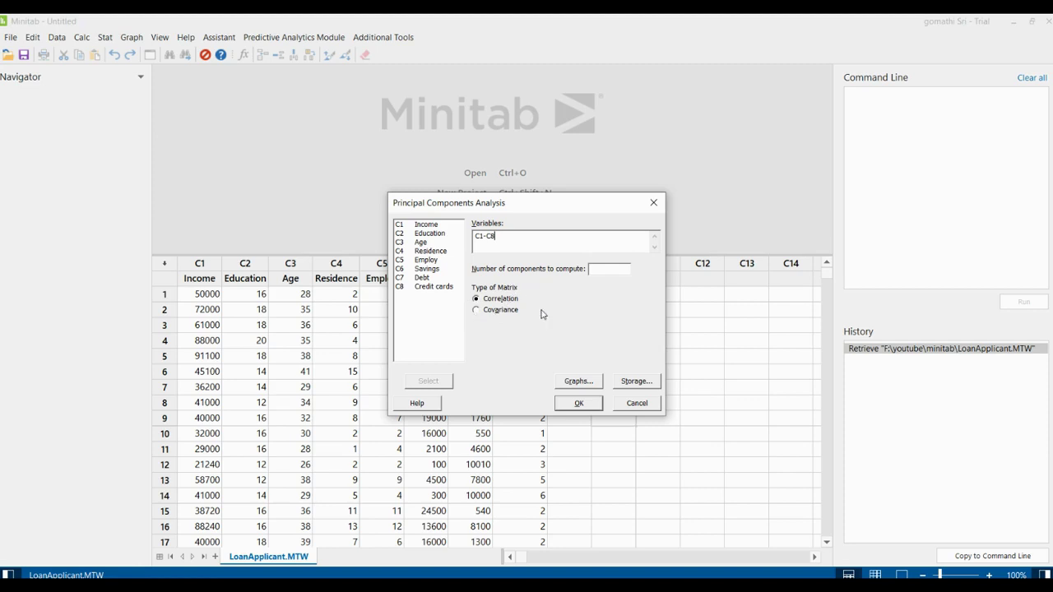
left_click(580, 404)
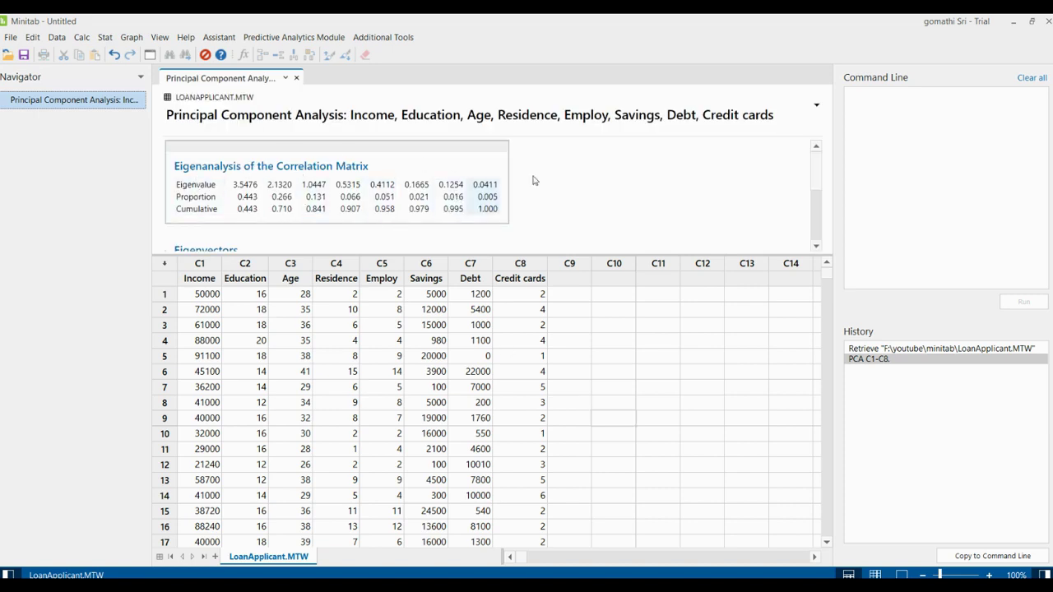
- Switch to output-only view to show the eigenanalysis and eigenvectors tables for PC1–PC8
scroll(542, 176, "down", 3)
scroll(554, 175, "up", 1)
scroll(554, 174, "up", 2)
scroll(554, 174, "down", 3)
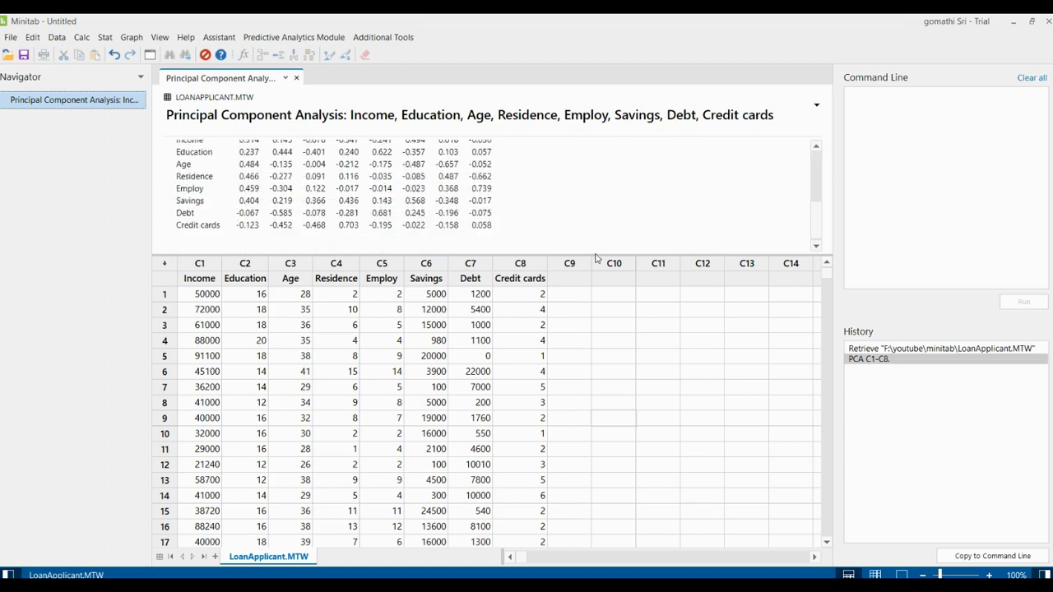
left_click(904, 574)
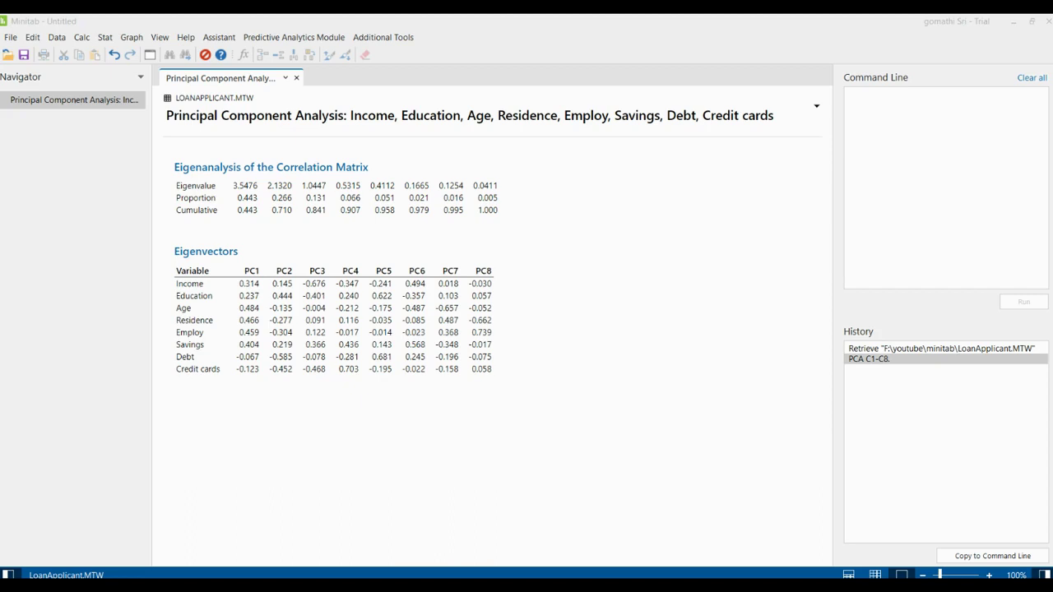
left_click(559, 332)
- Show the worksheet beside the output and highlight the first two components' eigenvalues
left_click(195, 276)
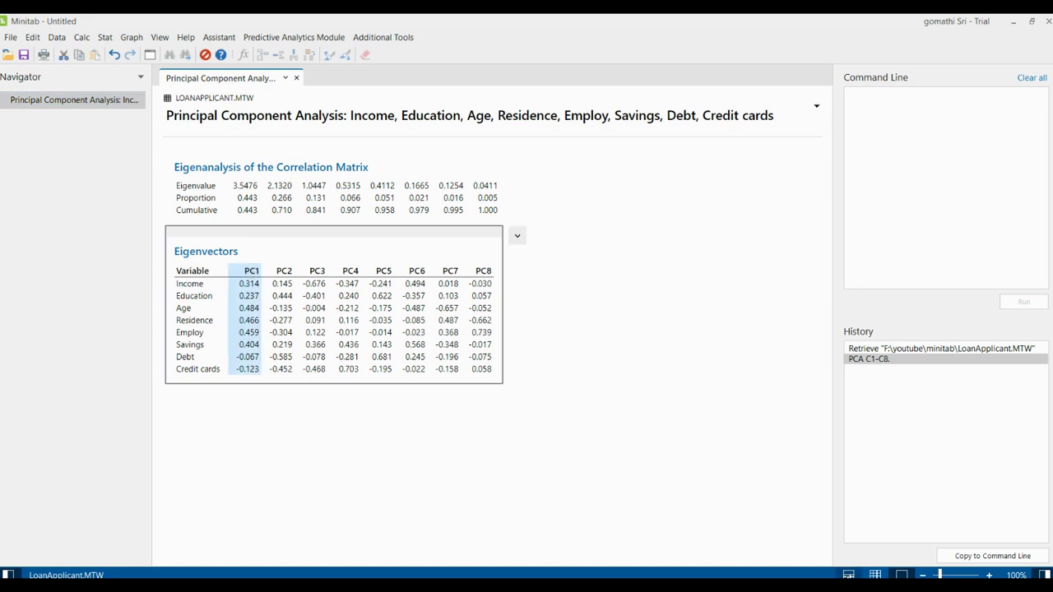
left_click(849, 574)
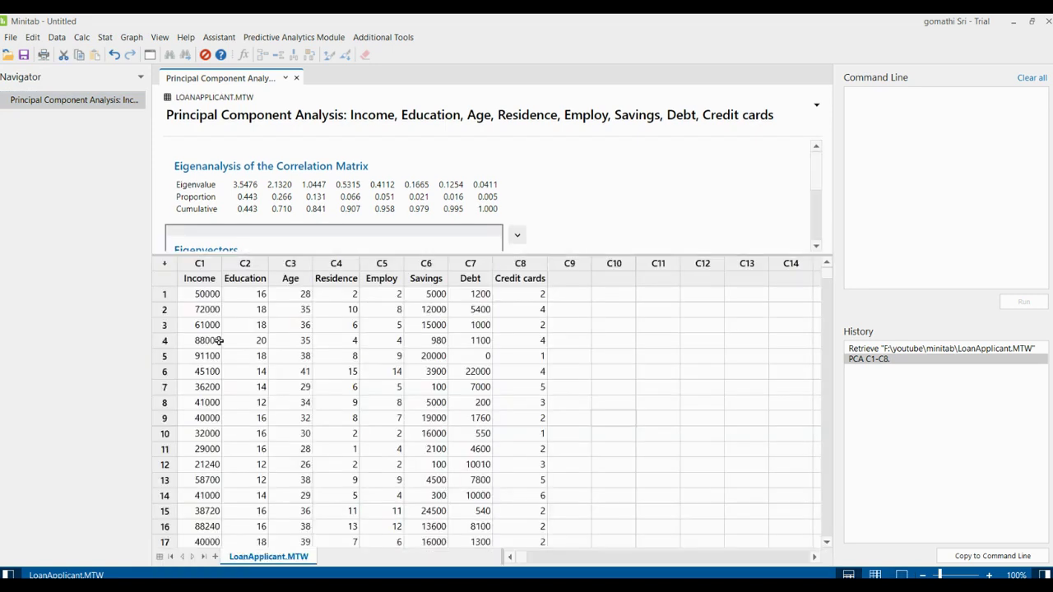
left_click(291, 264)
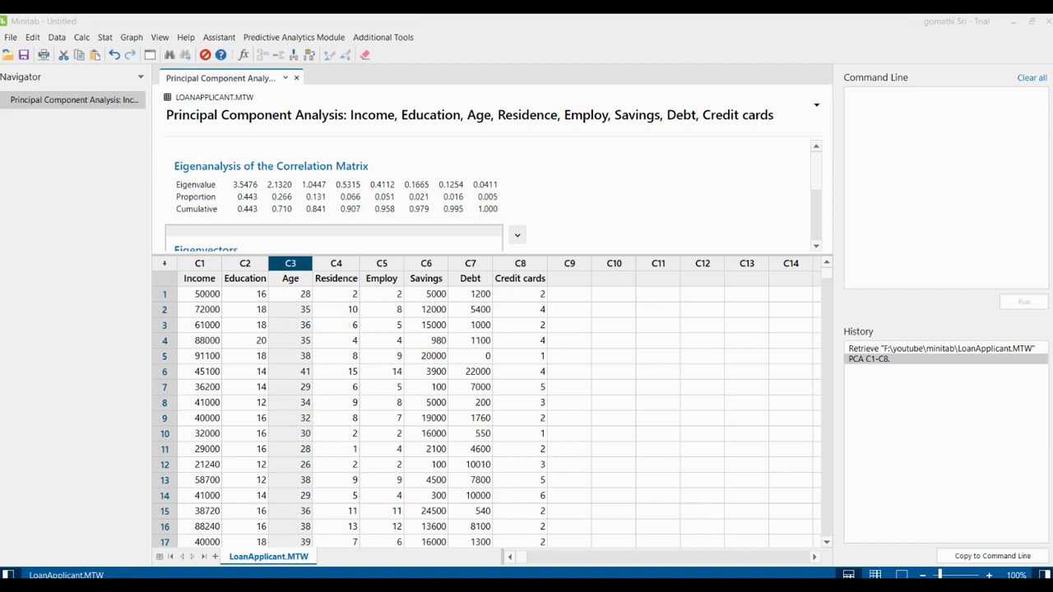
left_click_drag(242, 209, 236, 202)
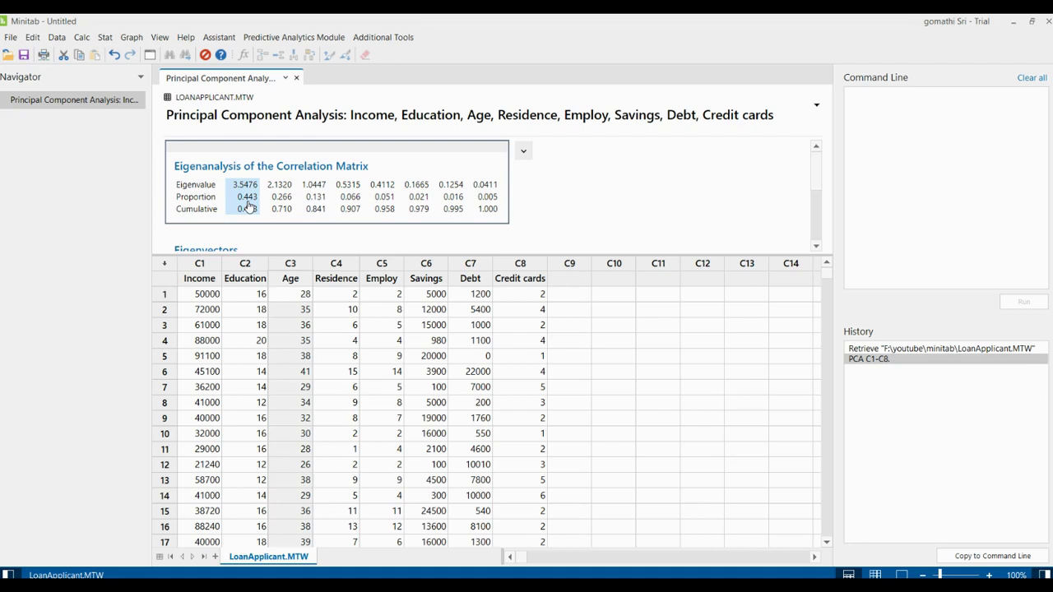
left_click_drag(248, 206, 278, 202)
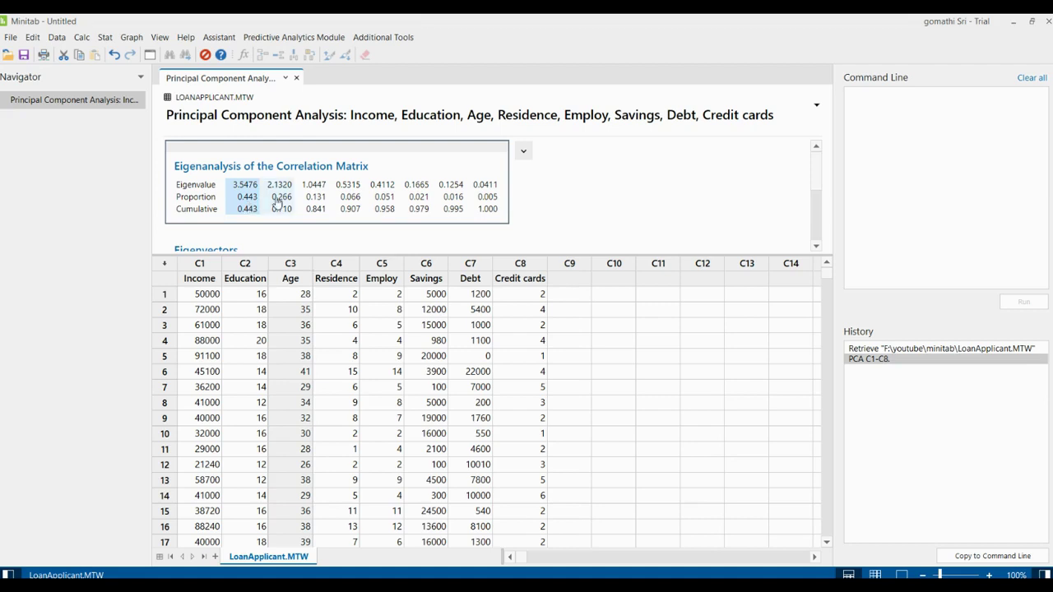
scroll(278, 202, "down", 3)
scroll(278, 203, "up", 2)
scroll(278, 202, "down", 2)
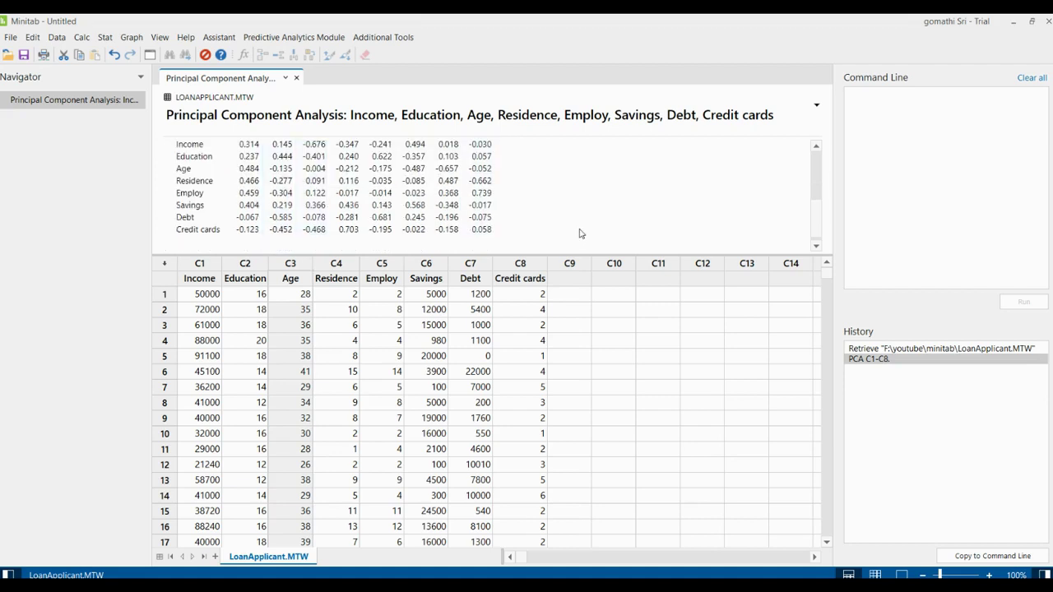
scroll(581, 234, "up", 2)
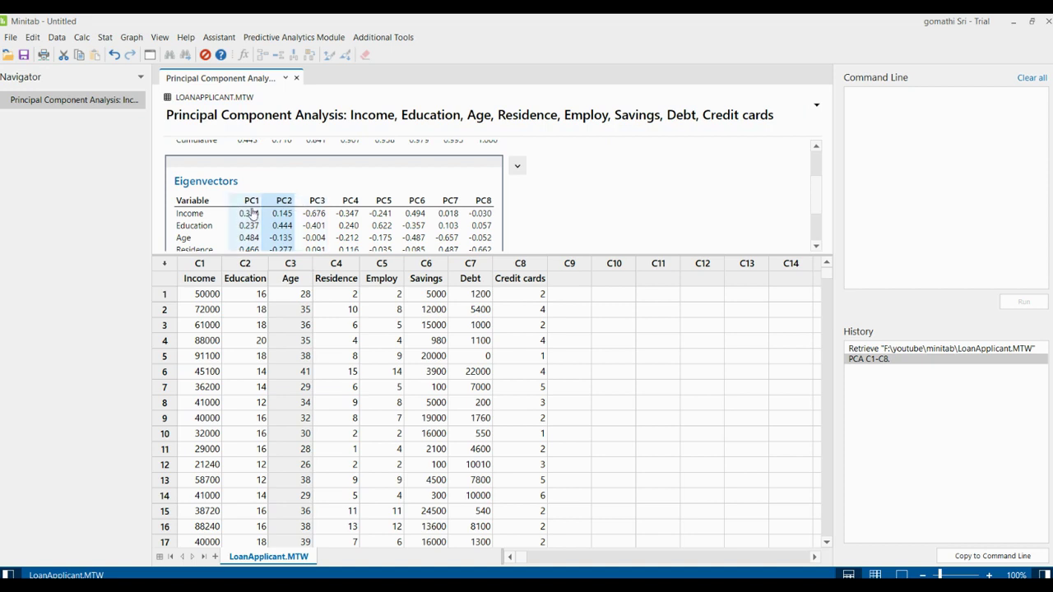
- Highlight the variable names and PC1 loadings in the Eigenvectors table
left_click(283, 201)
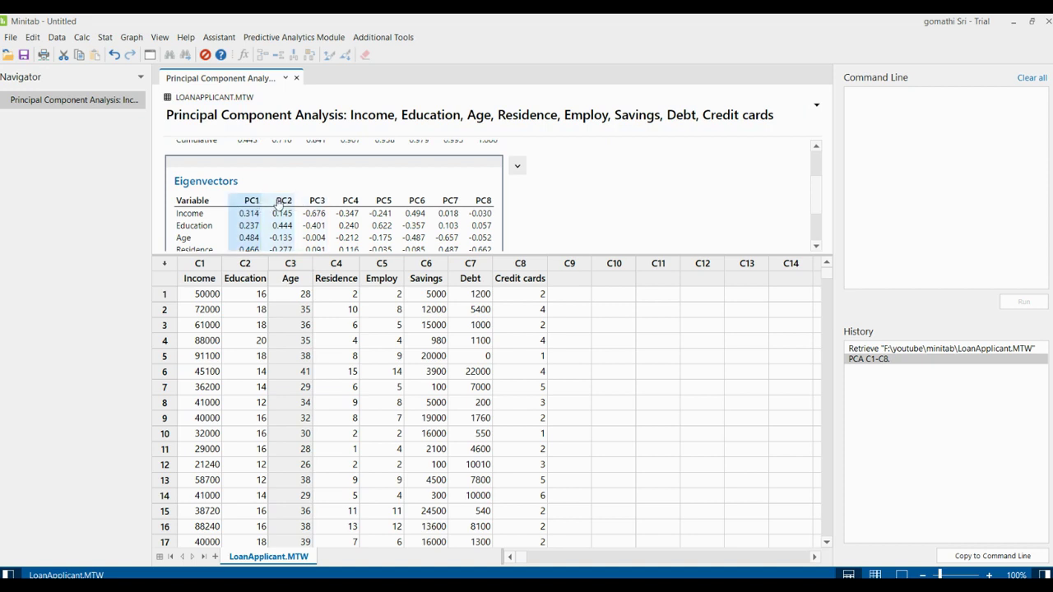
left_click(484, 200)
scroll(601, 203, "down", 2)
scroll(602, 202, "up", 2)
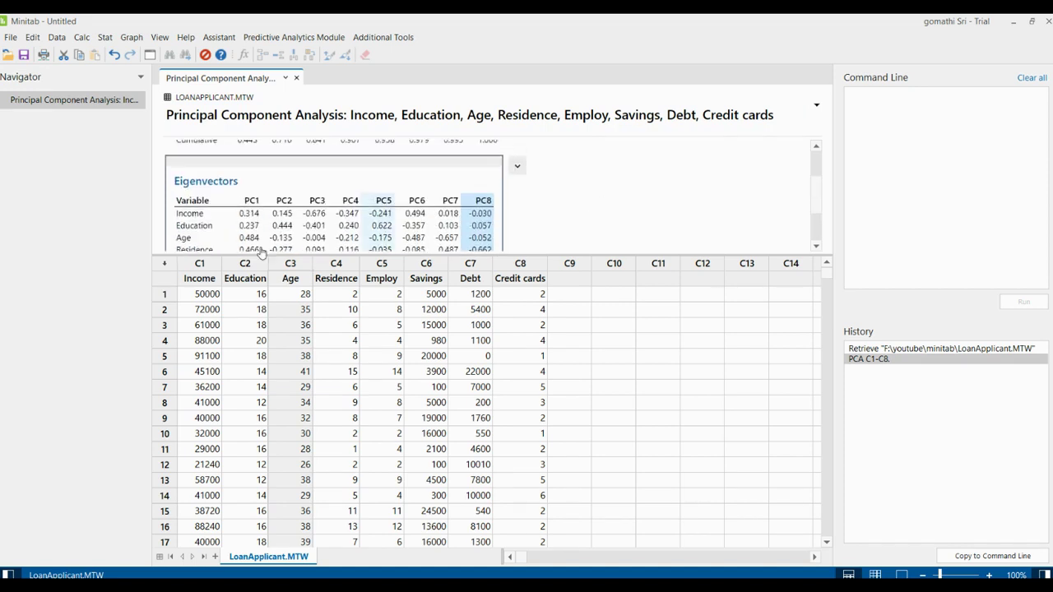
left_click(195, 215)
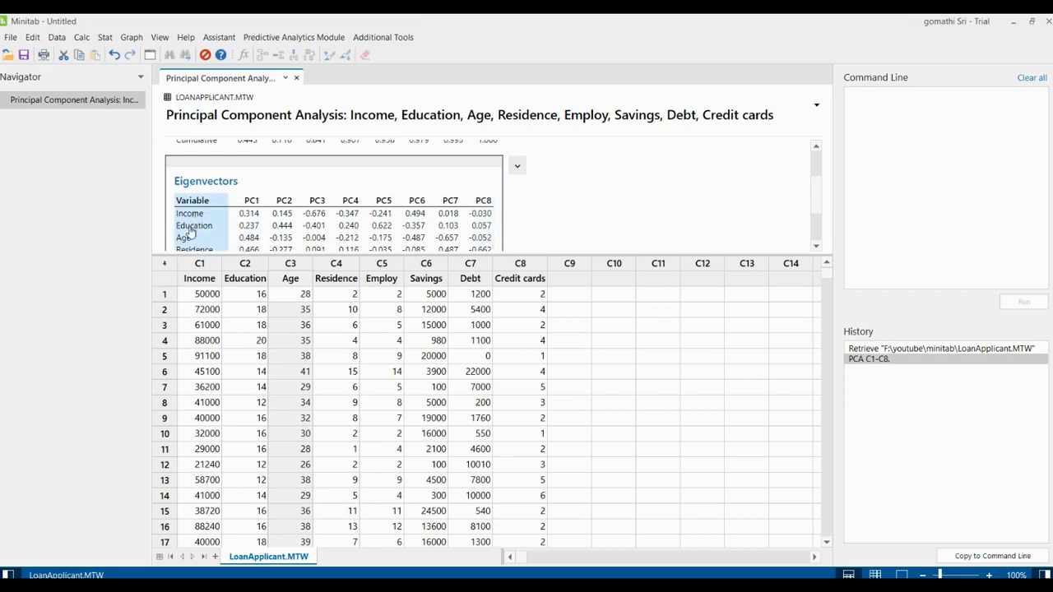
left_click(243, 214)
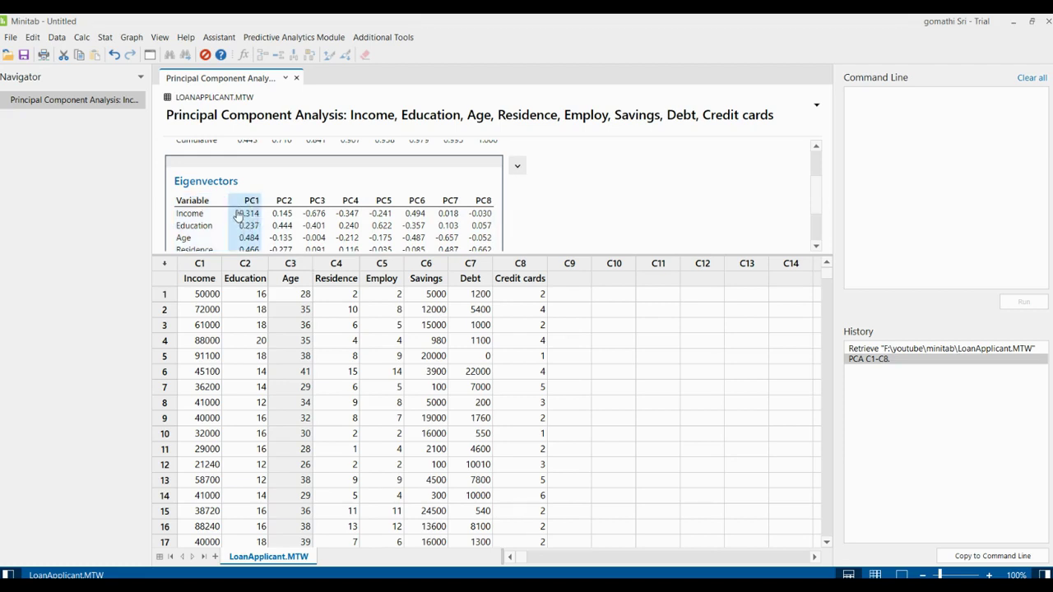
scroll(258, 225, "up", 3)
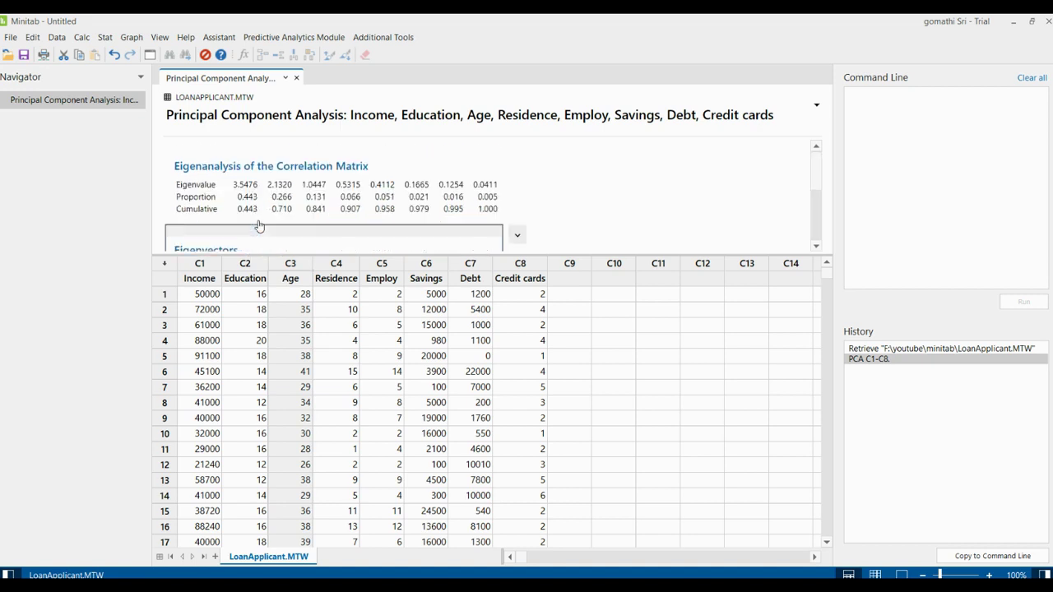
- Hide the worksheet and zoom the PCA output to 130%
left_click(246, 205)
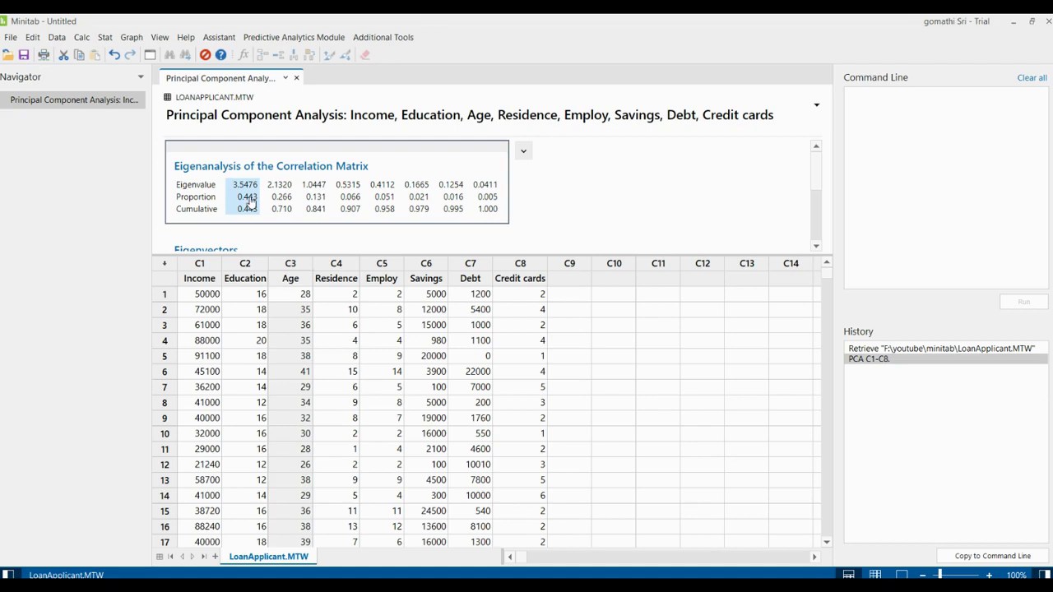
scroll(276, 193, "down", 4)
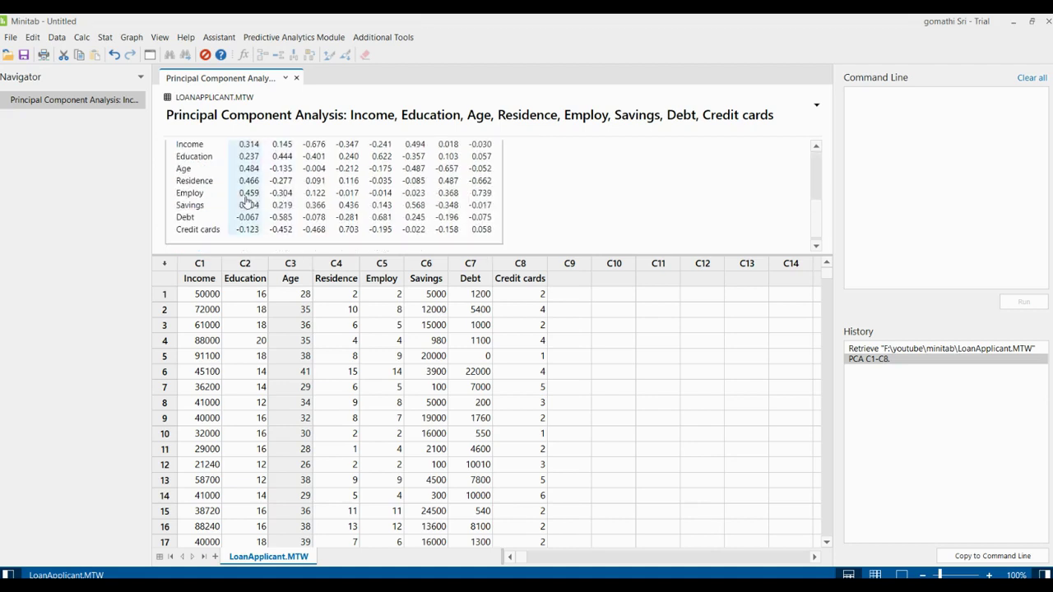
scroll(204, 188, "up", 2)
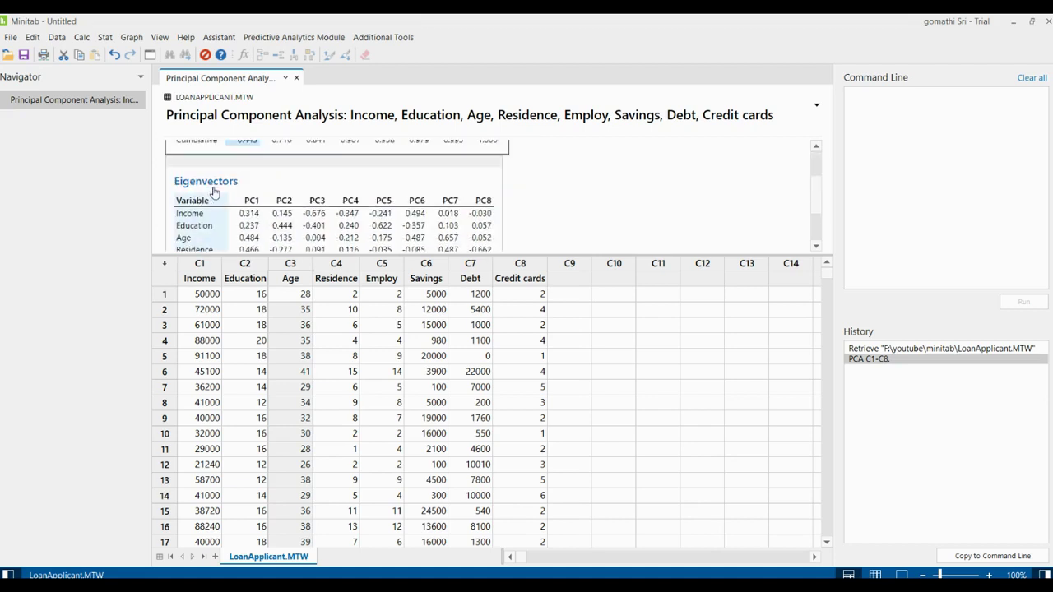
scroll(259, 211, "down", 3)
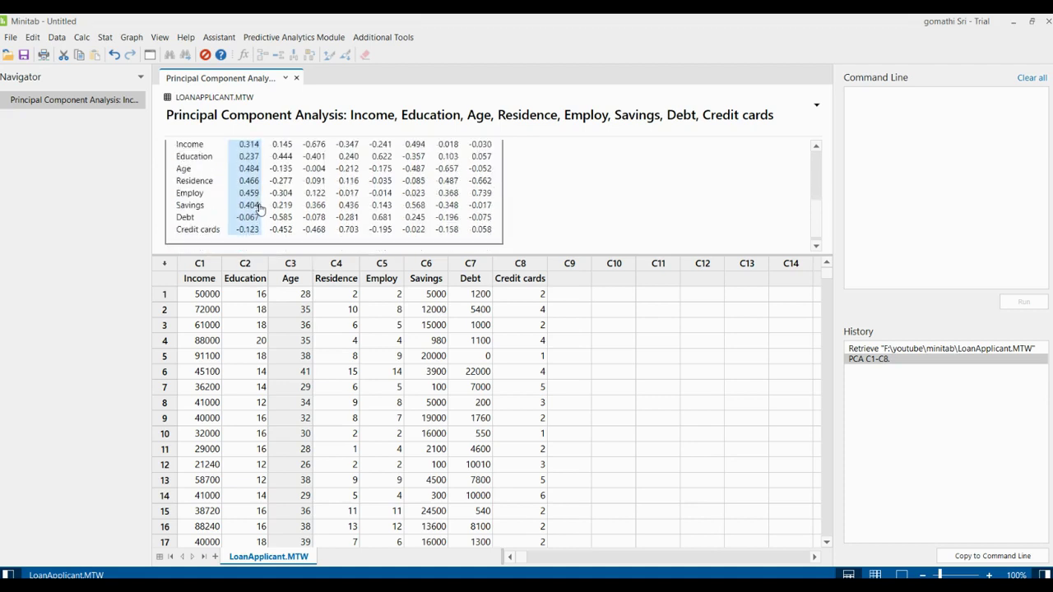
scroll(218, 185, "up", 1)
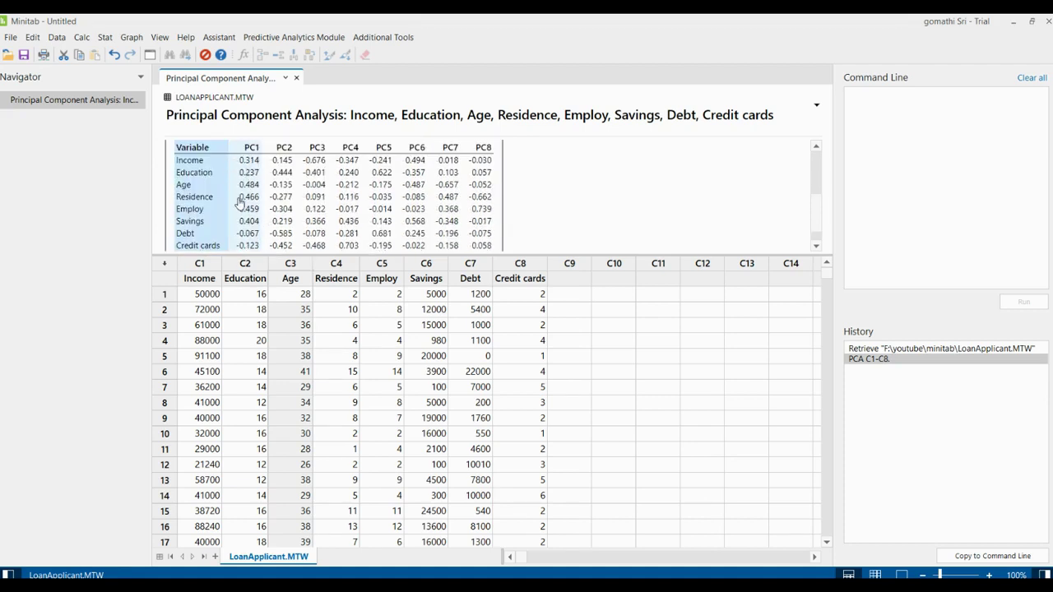
left_click(903, 574)
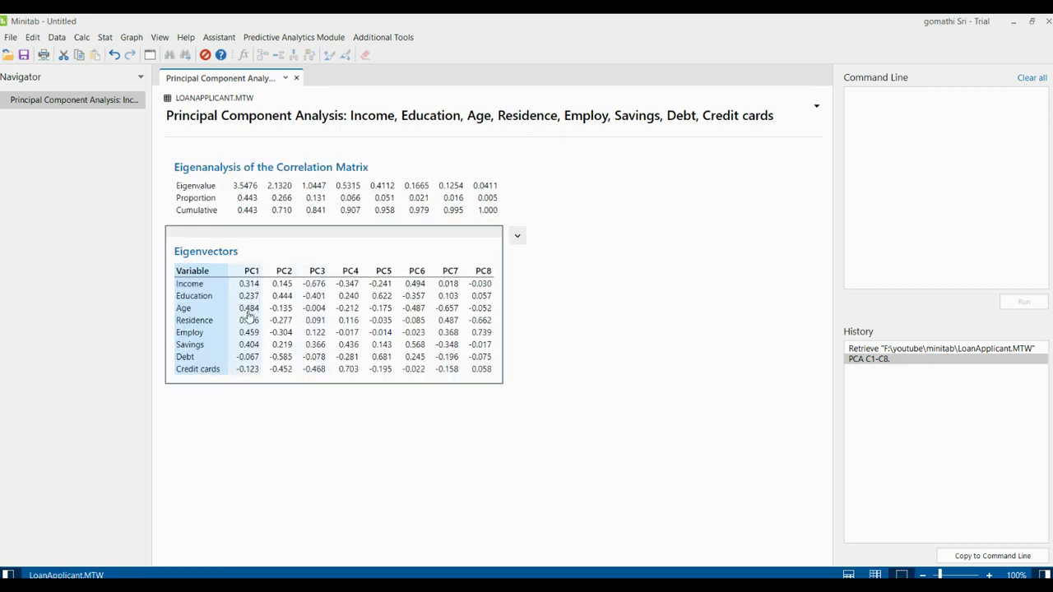
left_click_drag(940, 574, 944, 574)
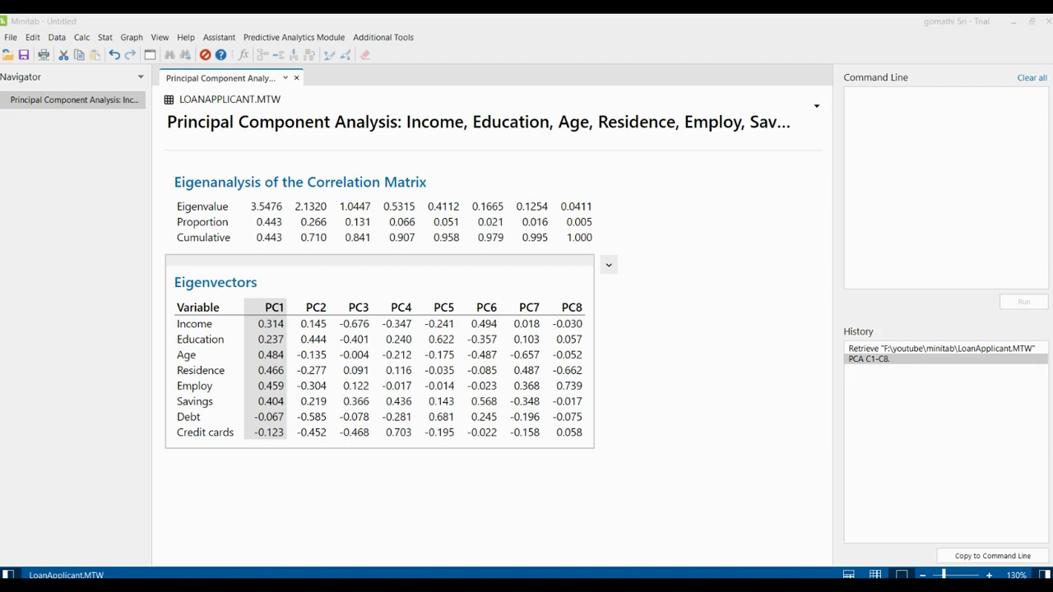
- Highlight the Eigenvectors' Variable and PC1 columns, then restore the LoanApplicant worksheet below the output
left_click(466, 178)
left_click(225, 354)
left_click(191, 362)
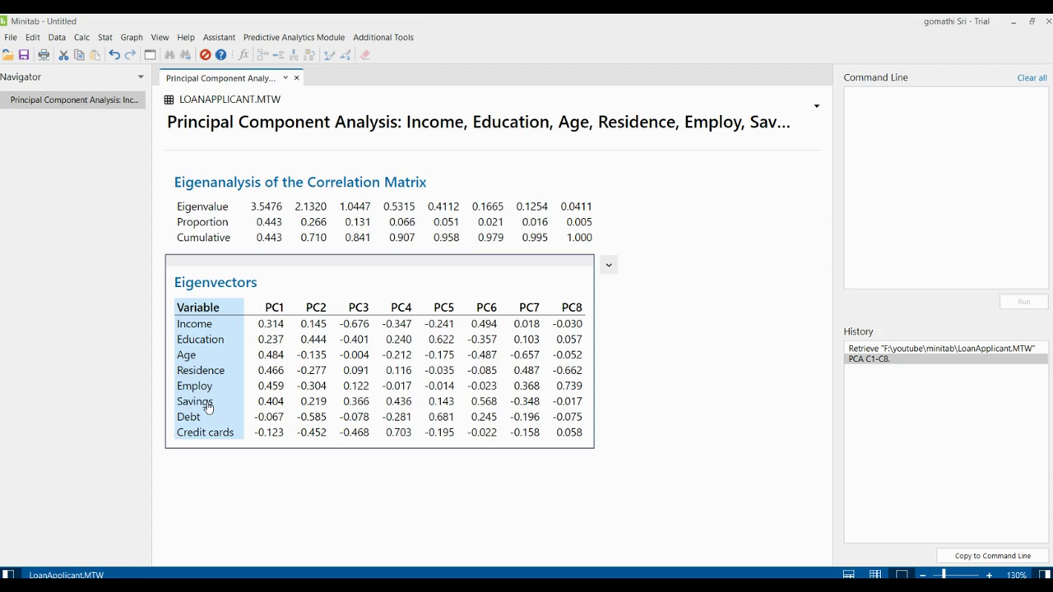
left_click(848, 574)
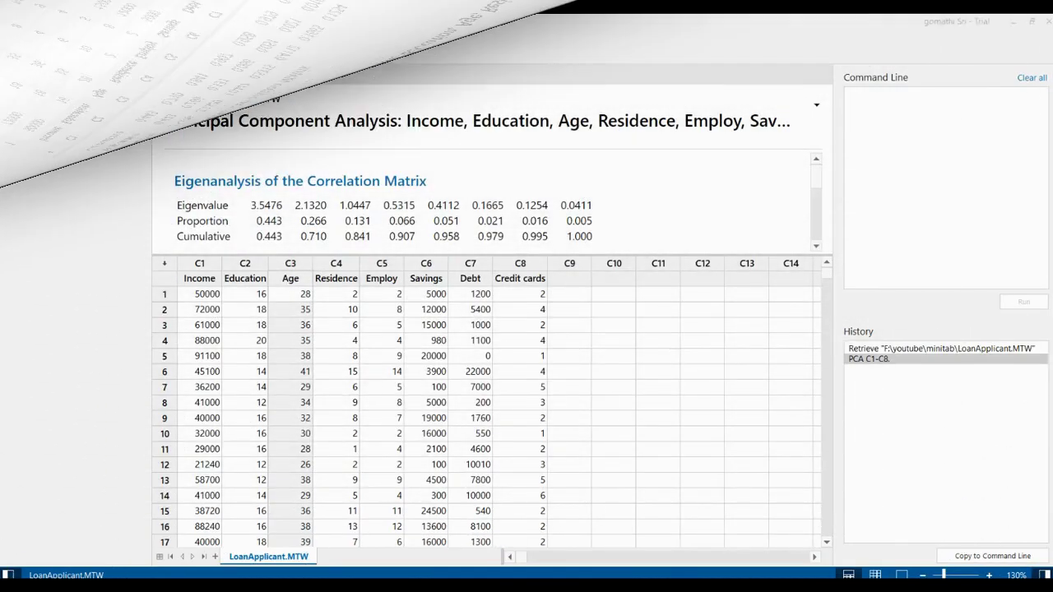
left_click(105, 37)
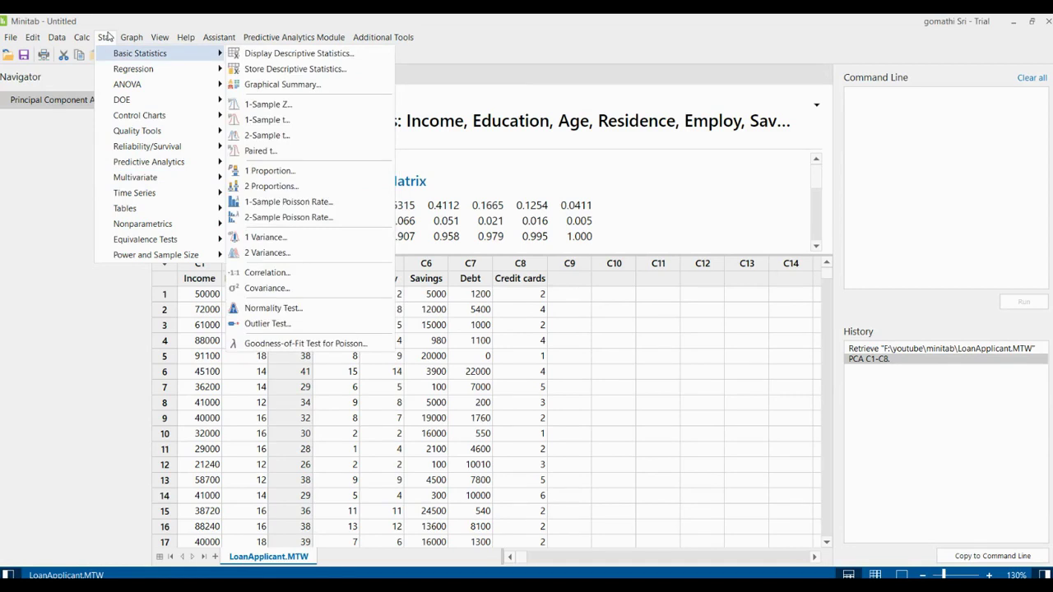
- Rerun the C1-C8 PCA with scree, score, loading, biplot and outlier graphs enabled
mouse_move(135, 176)
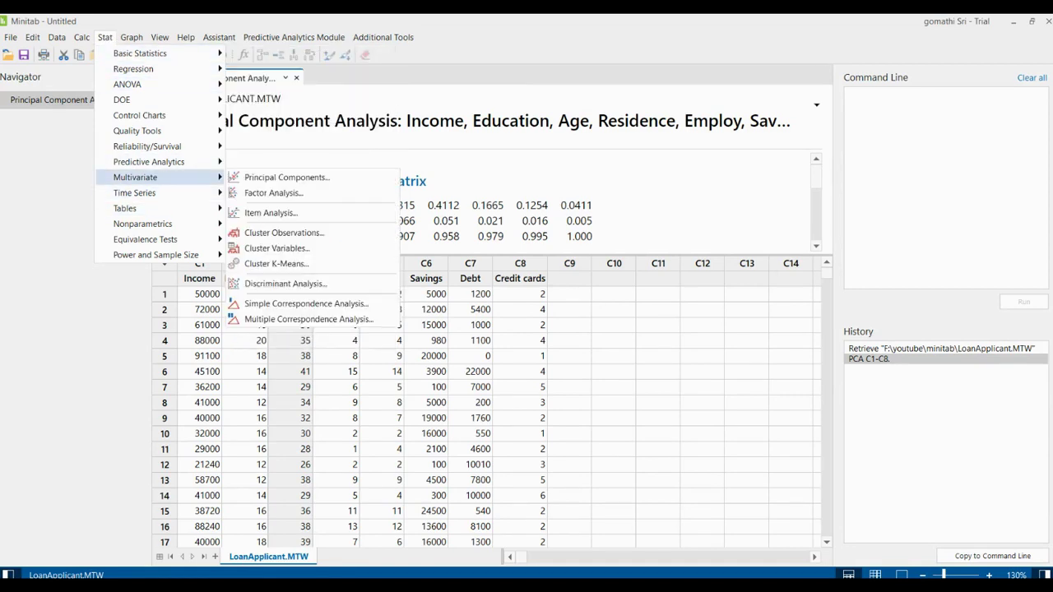
left_click(271, 179)
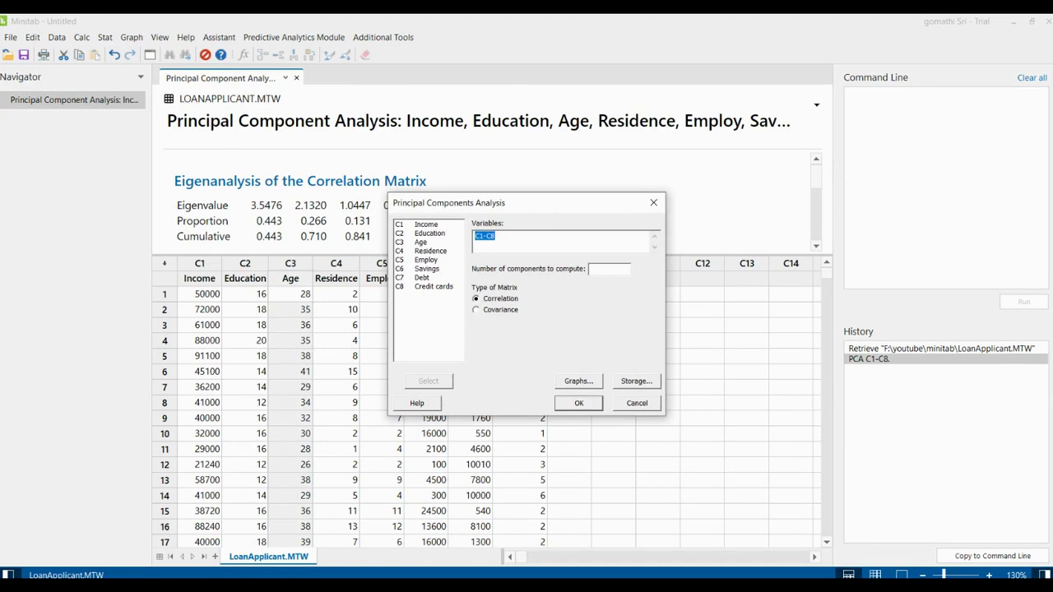
key("alt+g")
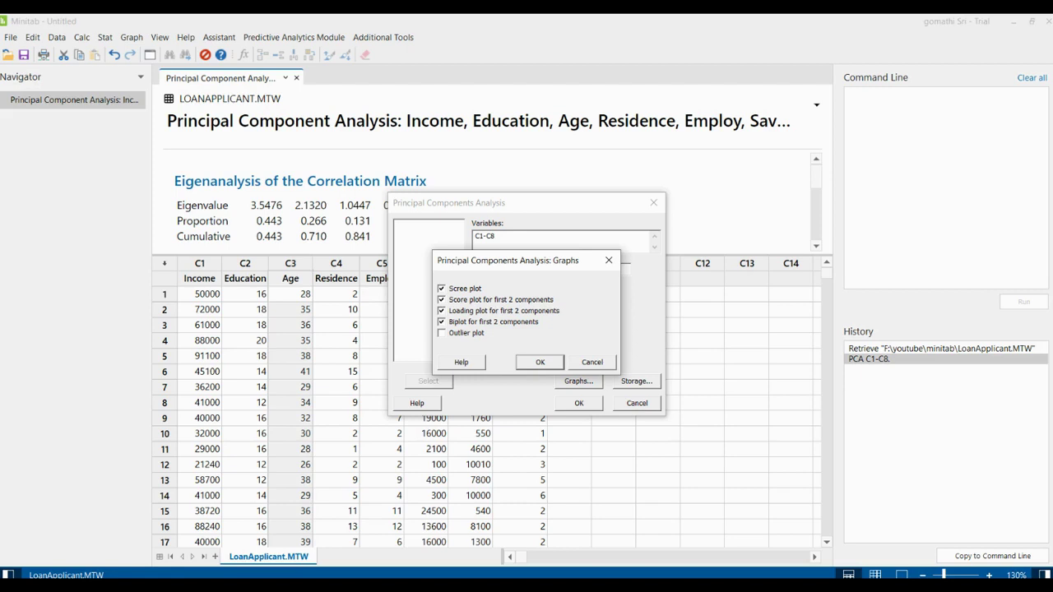
key("Return")
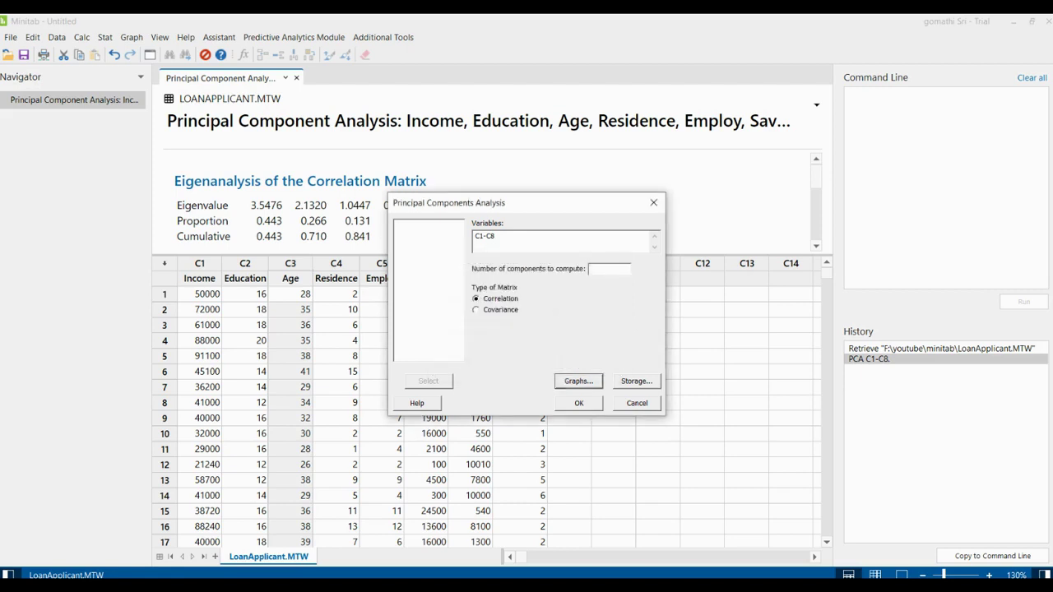
left_click(579, 403)
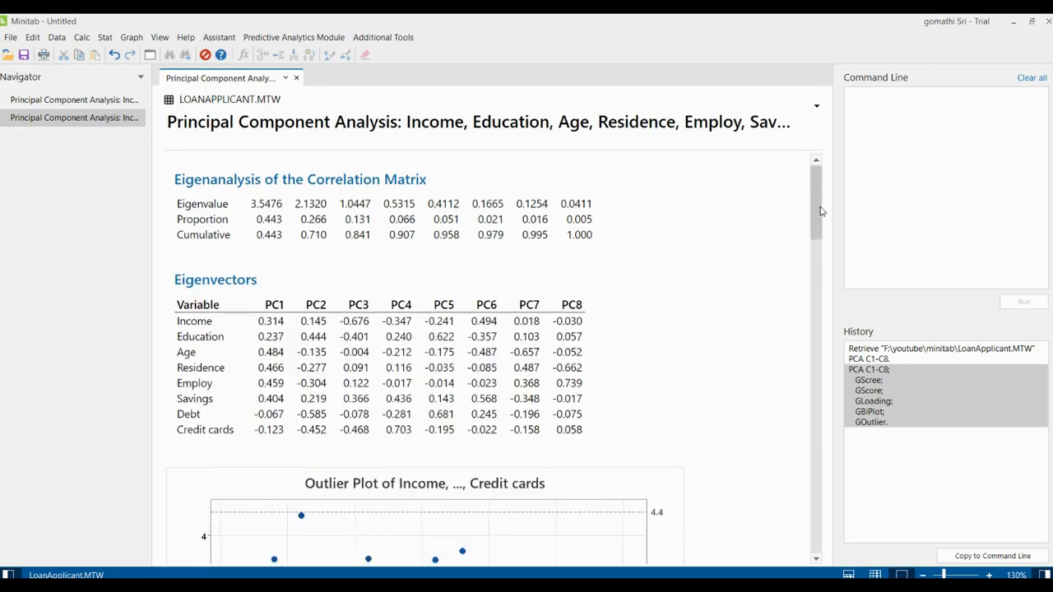
- Scroll through the new outlier, scree, score, loading and biplot graphs, selecting the Loading Plot
left_click_drag(817, 206, 820, 325)
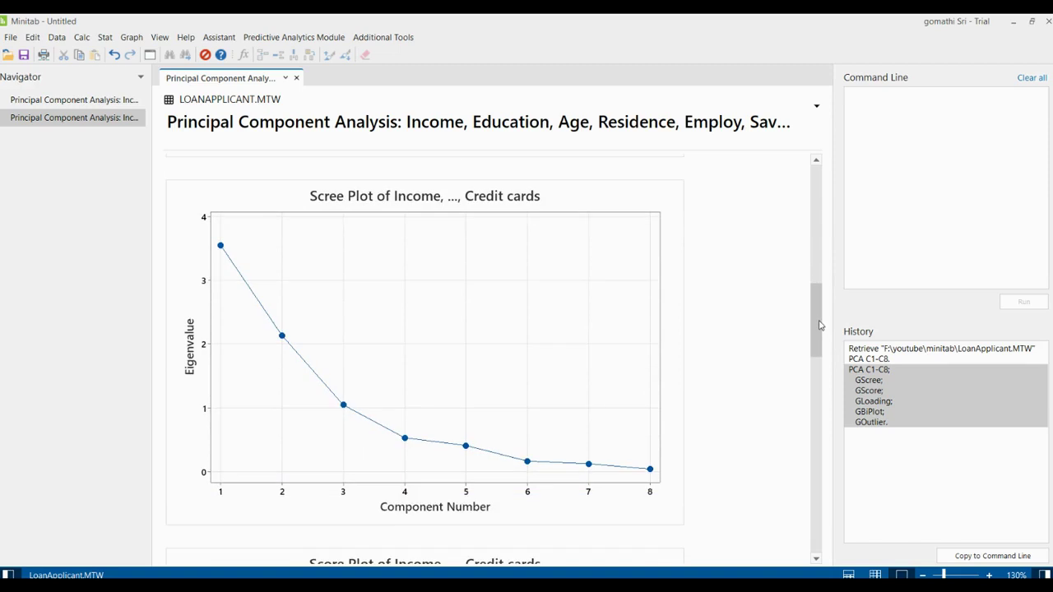
left_click_drag(820, 325, 817, 381)
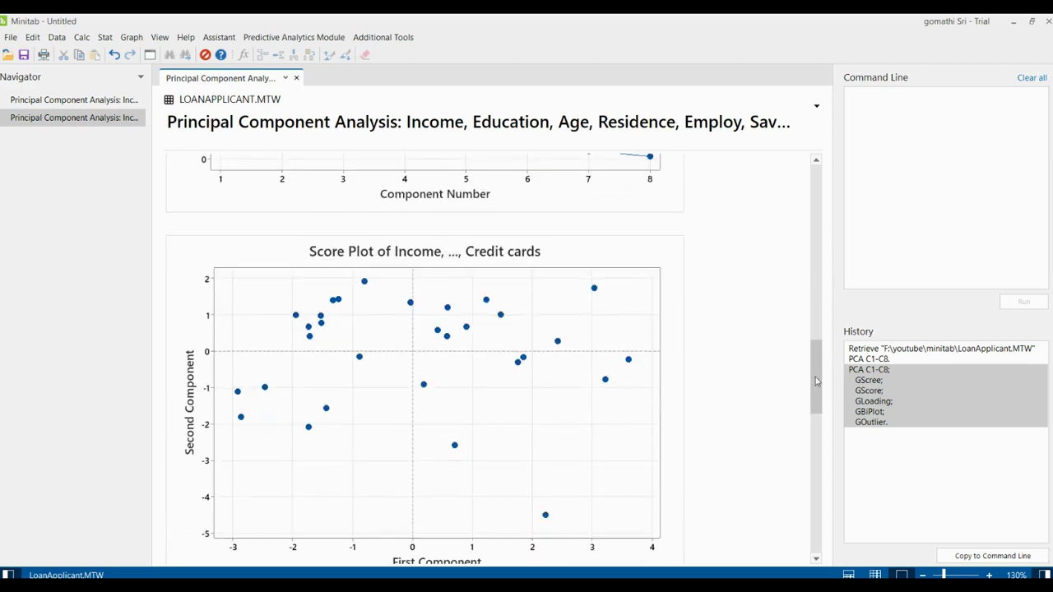
left_click_drag(815, 381, 831, 459)
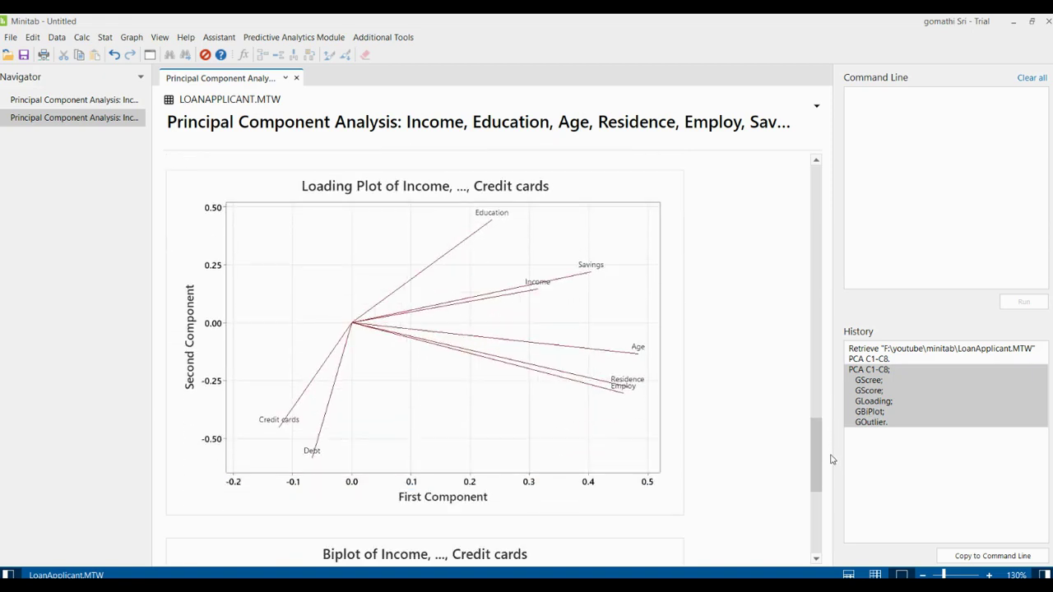
left_click(555, 263)
left_click_drag(817, 449, 817, 173)
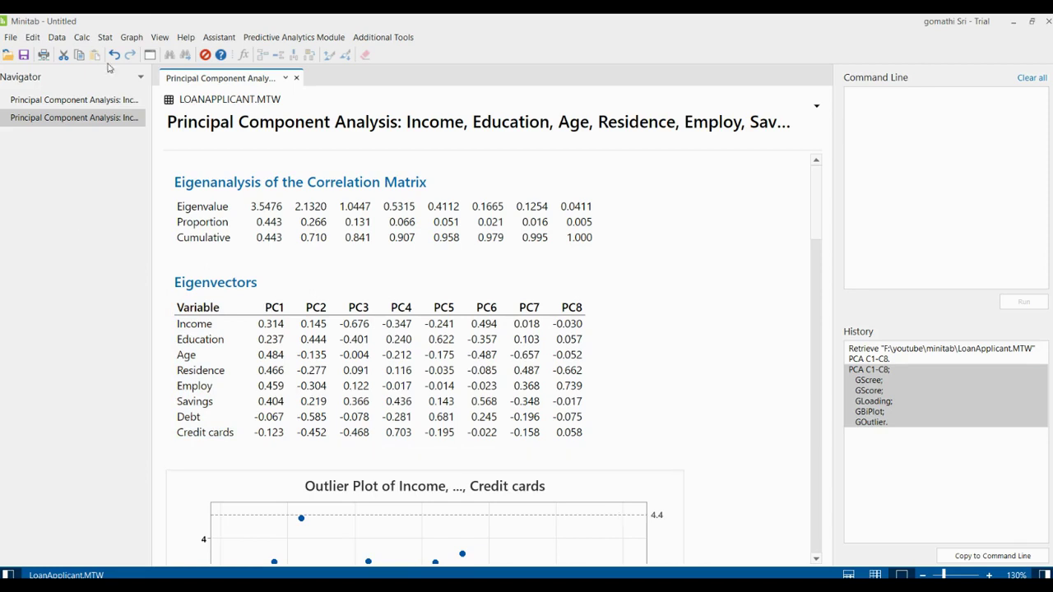
- Run a PCA on C3-C5 (Age, Residence, Employ) with scree plot, biplot and outlier plot
left_click(104, 37)
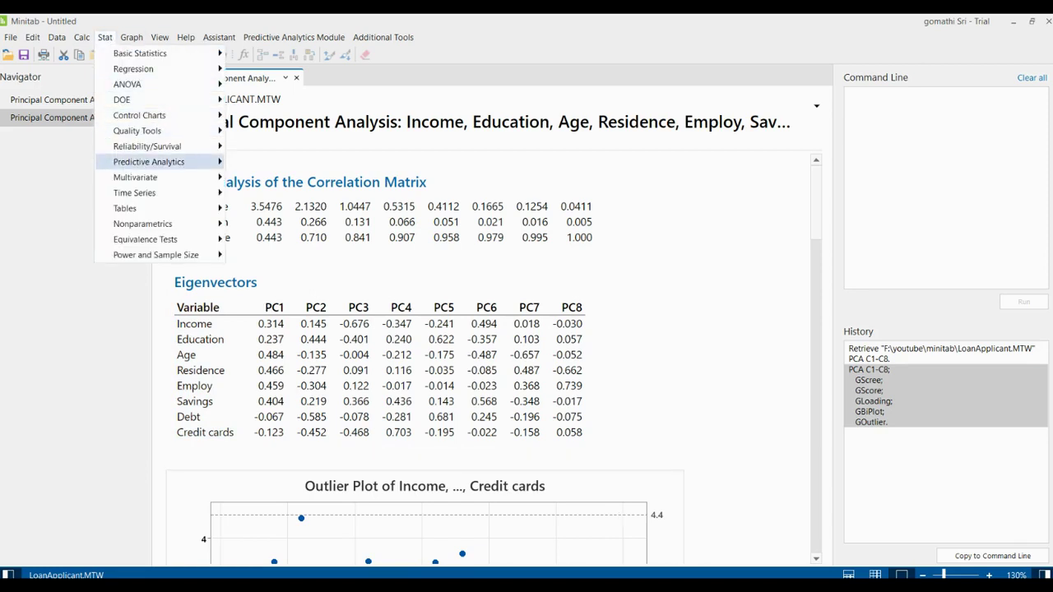
mouse_move(135, 176)
left_click(235, 179)
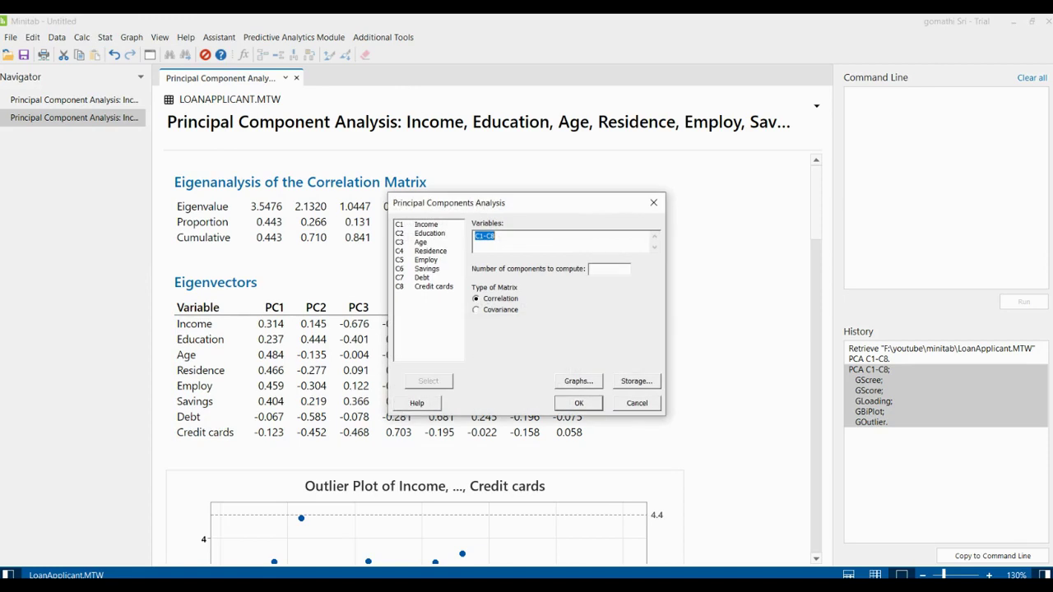
left_click(496, 236)
key("ctrl+a")
key("BackSpace")
type("C3-C5")
key("alt+g")
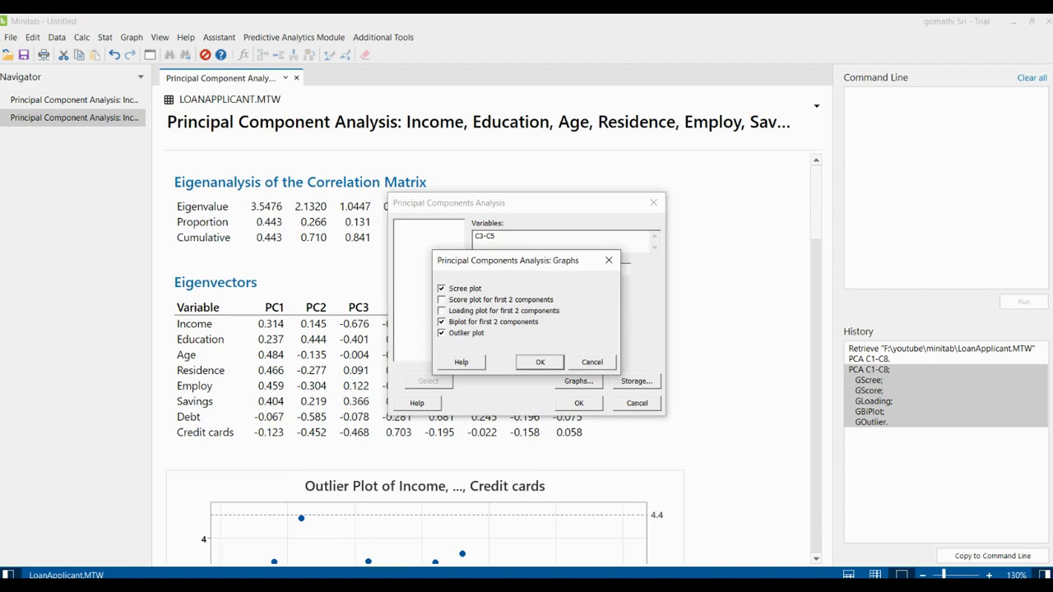
key("Return")
left_click(578, 403)
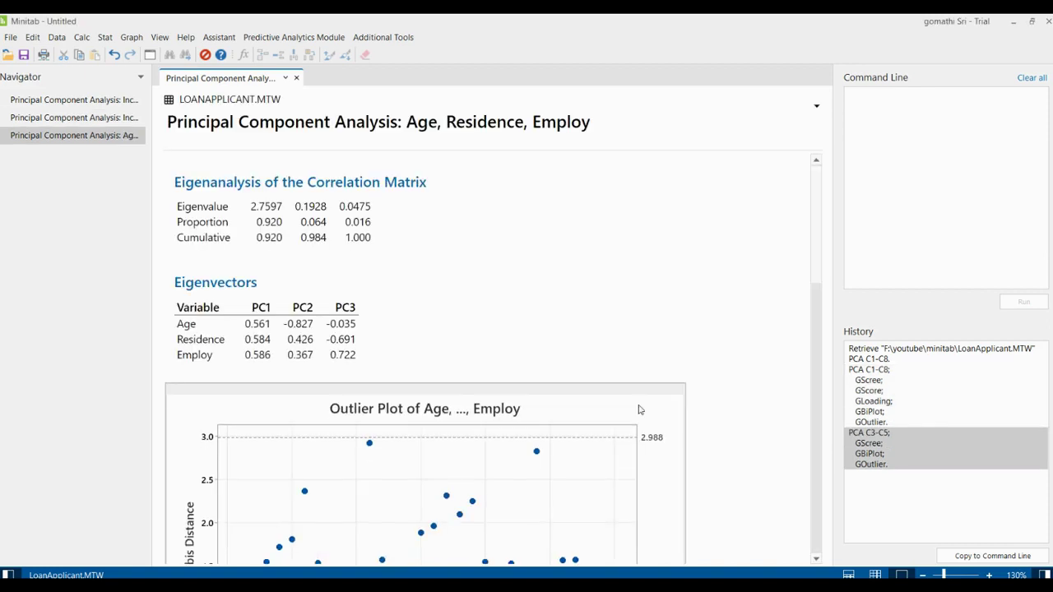
scroll(667, 369, "down", 10)
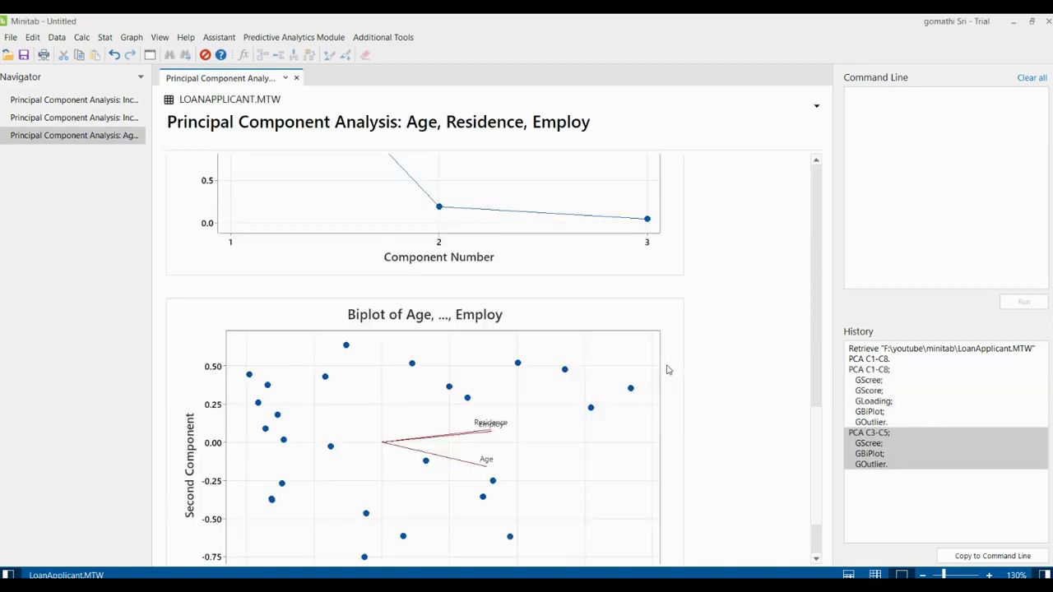
scroll(727, 416, "up", 8)
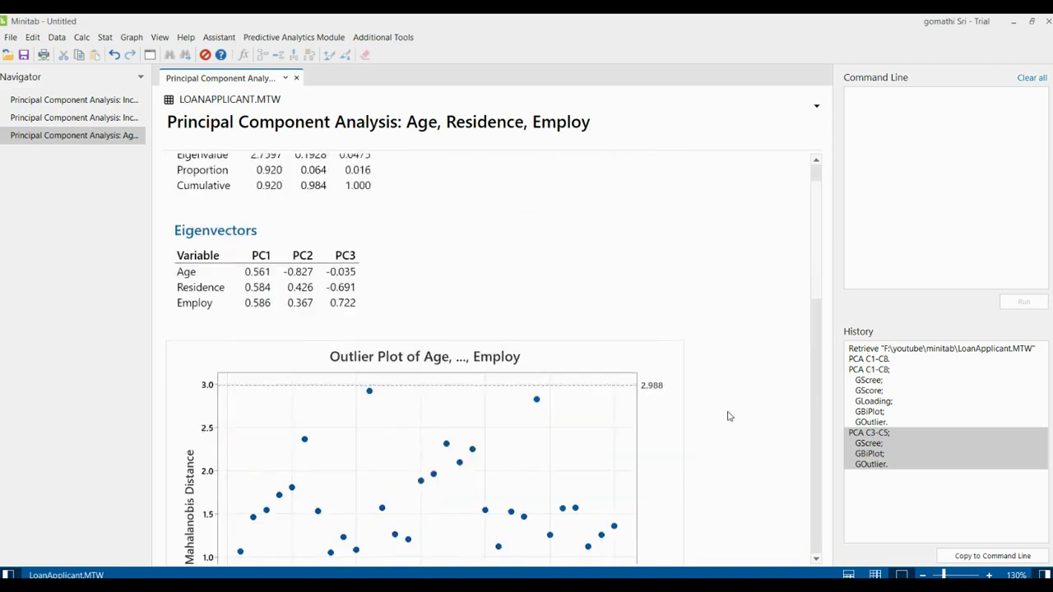
scroll(740, 370, "down", 3)
scroll(724, 350, "up", 3)
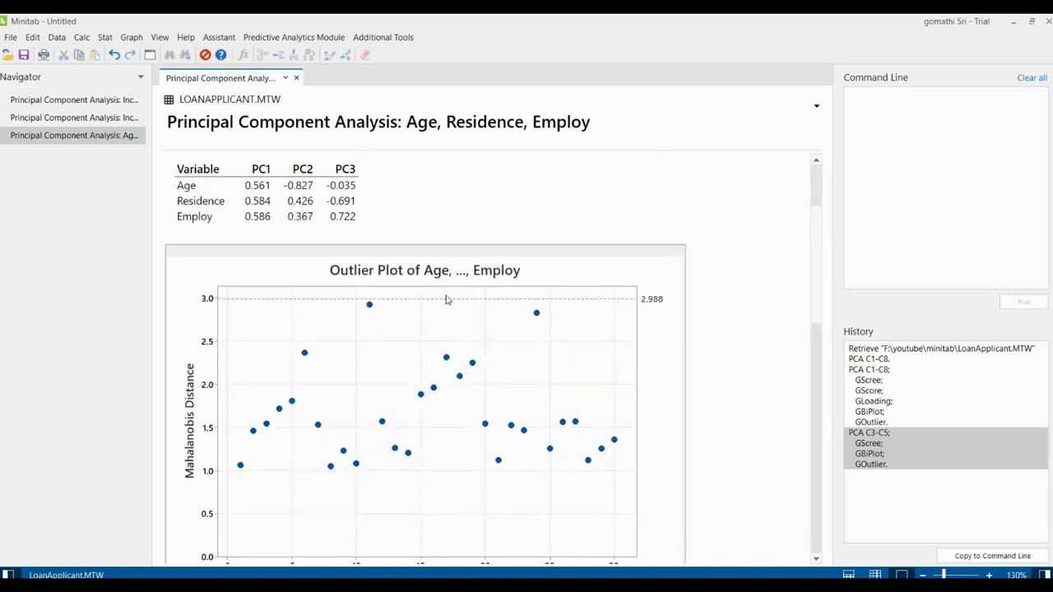
scroll(550, 268, "down", 2)
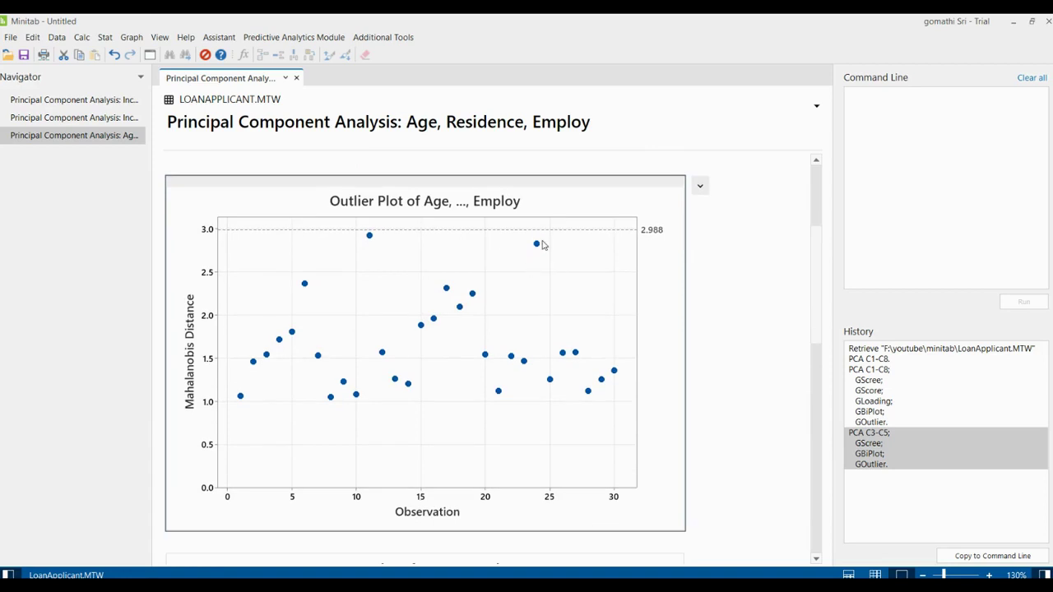
scroll(698, 430, "up", 5)
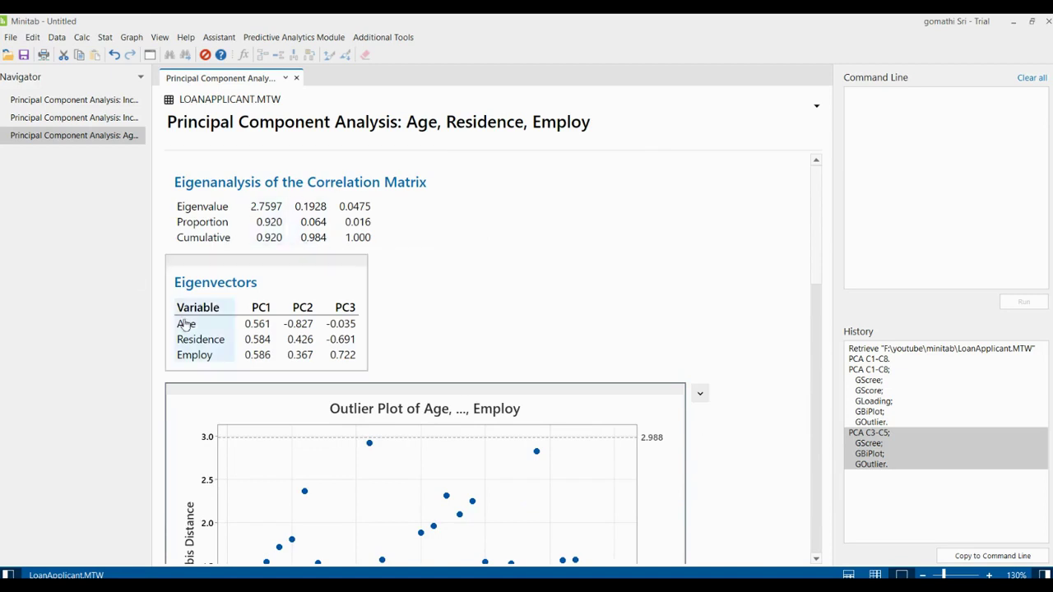
left_click(325, 265)
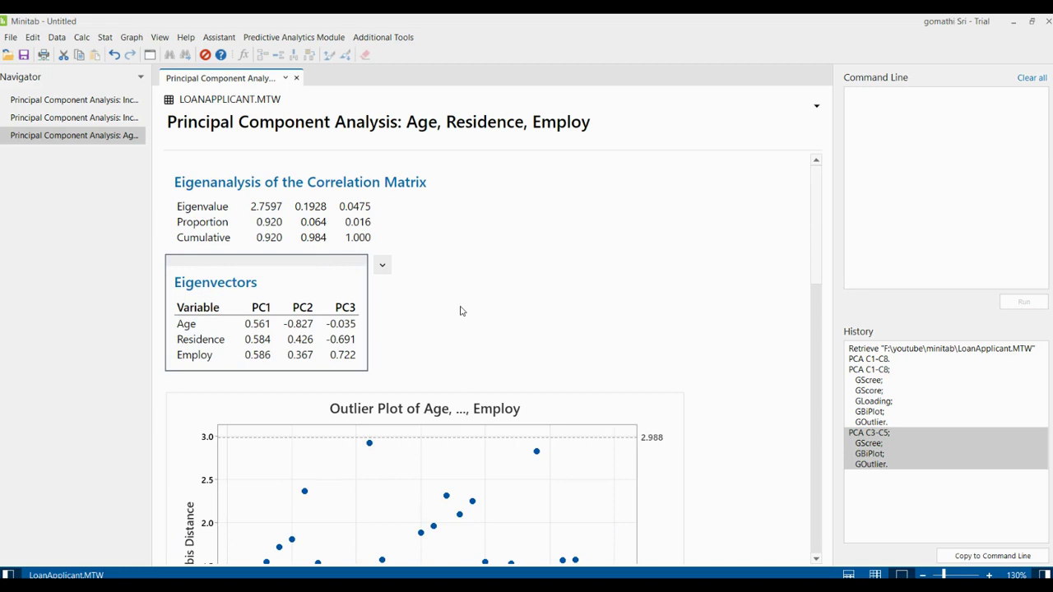
scroll(460, 311, "down", 12)
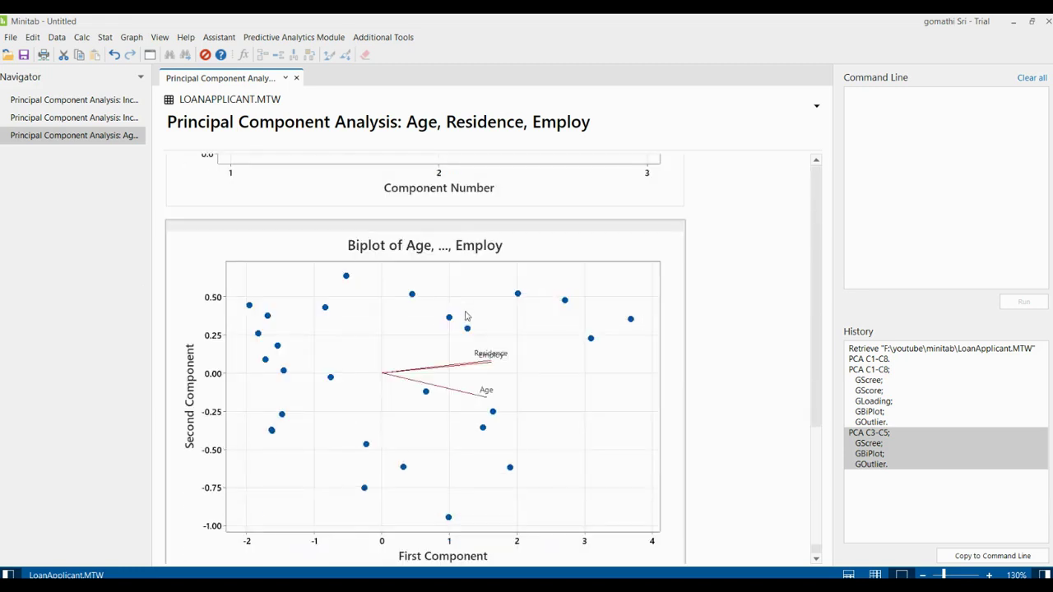